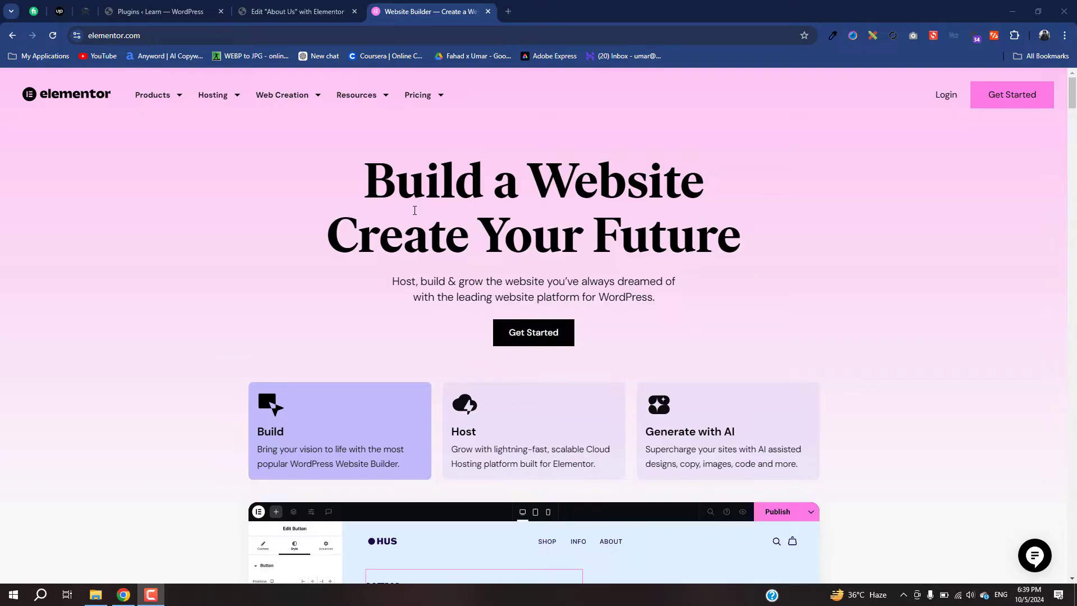
Look through the Elementor homepage, from its feature, hosting and AI sections to the sample sites, help resources and footer.
{"action": "scroll", "coordinate": [387, 370], "scroll_direction": "down", "scroll_amount": 9}
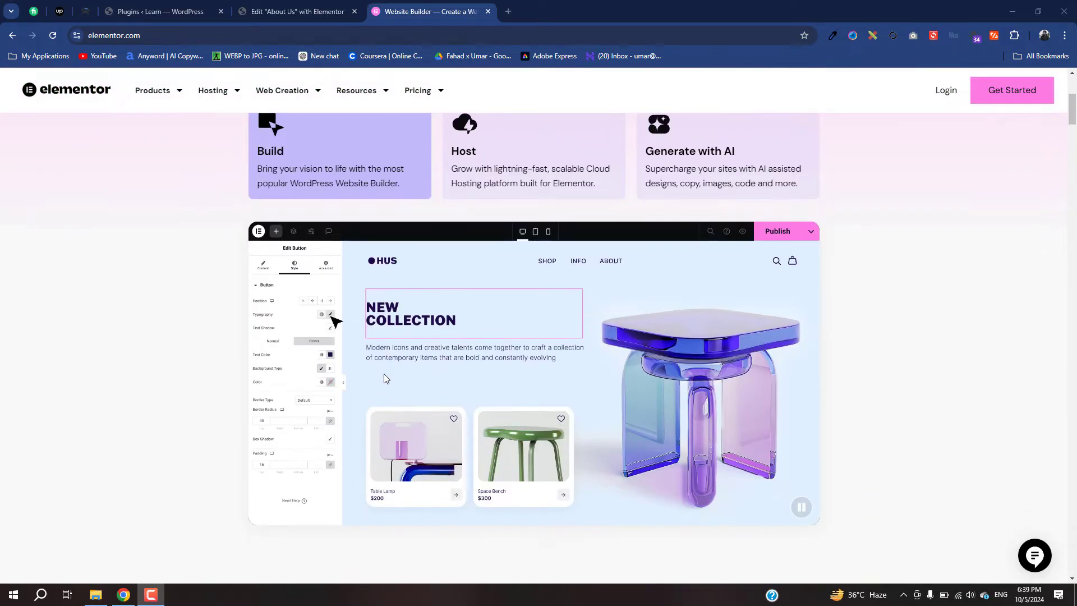
{"action": "scroll", "coordinate": [404, 402], "scroll_direction": "down", "scroll_amount": 3}
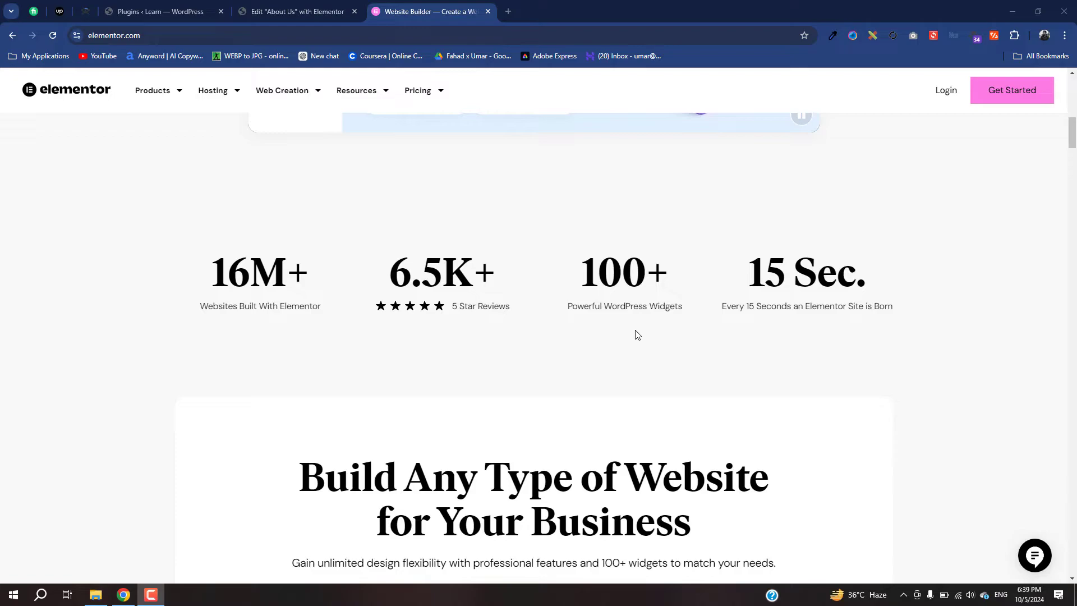
{"action": "scroll", "coordinate": [630, 384], "scroll_direction": "down", "scroll_amount": 10}
{"action": "scroll", "coordinate": [505, 381], "scroll_direction": "down", "scroll_amount": 8}
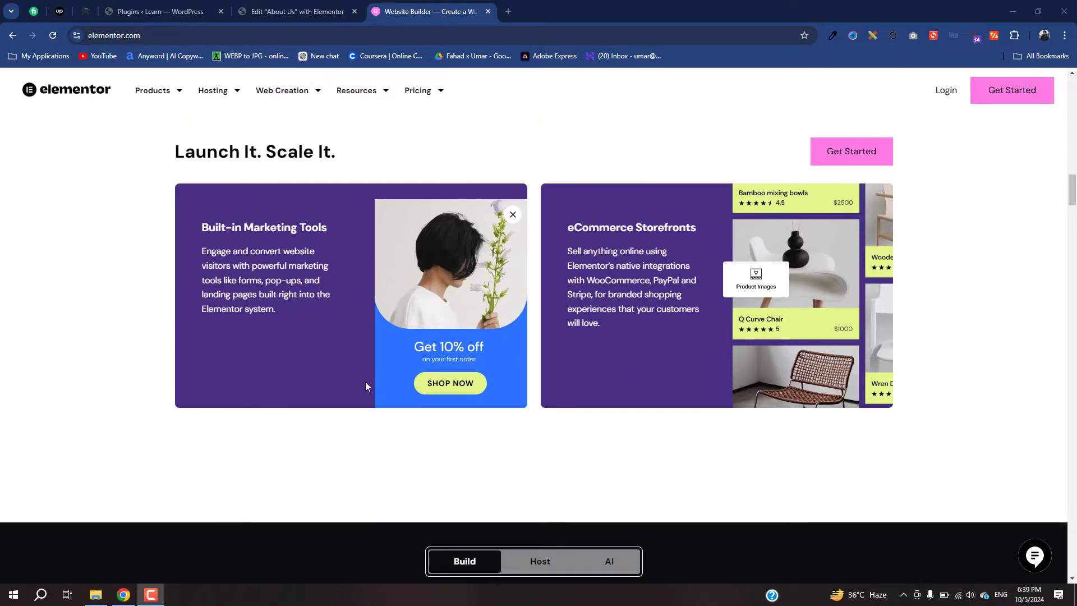
{"action": "scroll", "coordinate": [336, 435], "scroll_direction": "down", "scroll_amount": 6}
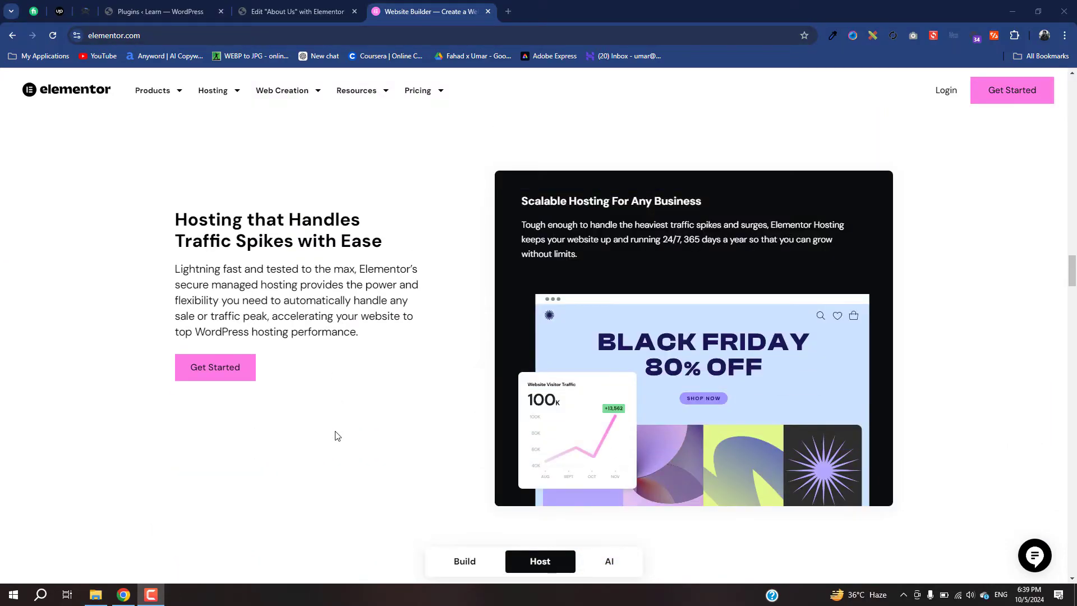
{"action": "scroll", "coordinate": [325, 440], "scroll_direction": "down", "scroll_amount": 5}
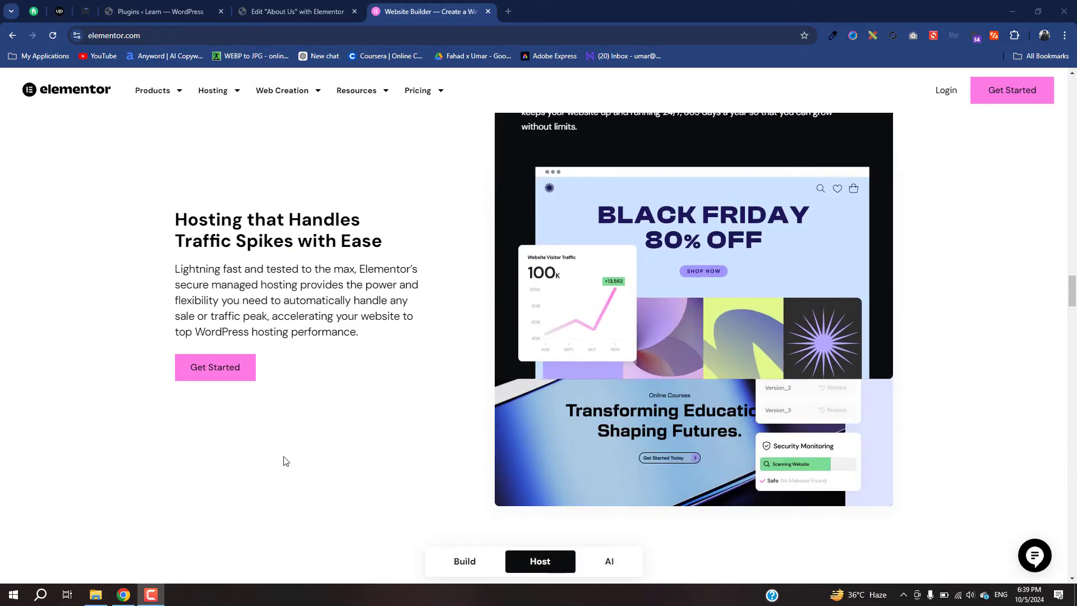
{"action": "scroll", "coordinate": [98, 507], "scroll_direction": "down", "scroll_amount": 10}
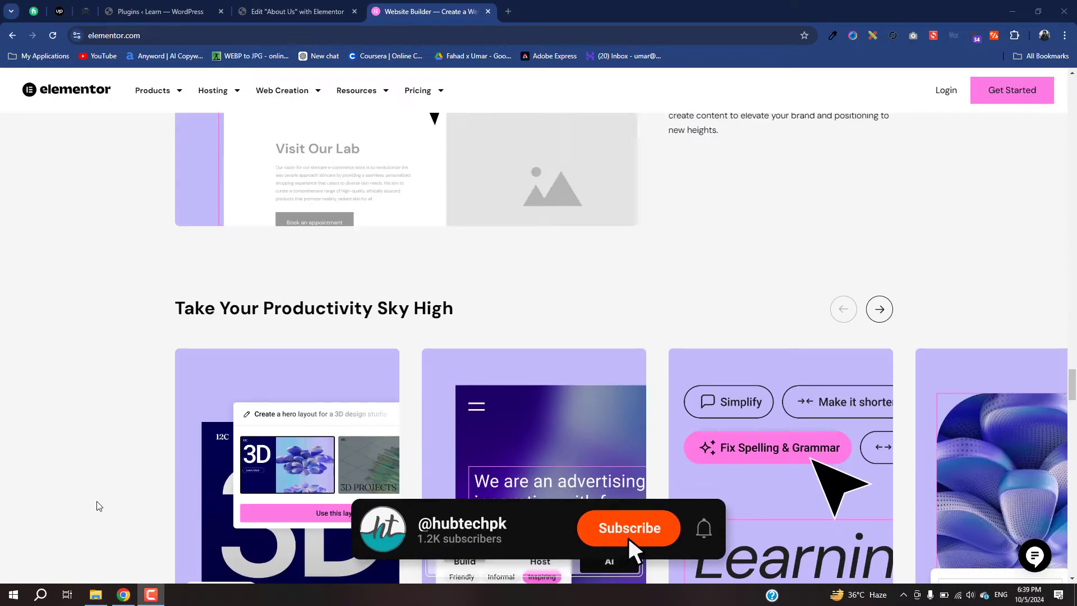
{"action": "scroll", "coordinate": [99, 506], "scroll_direction": "down", "scroll_amount": 5}
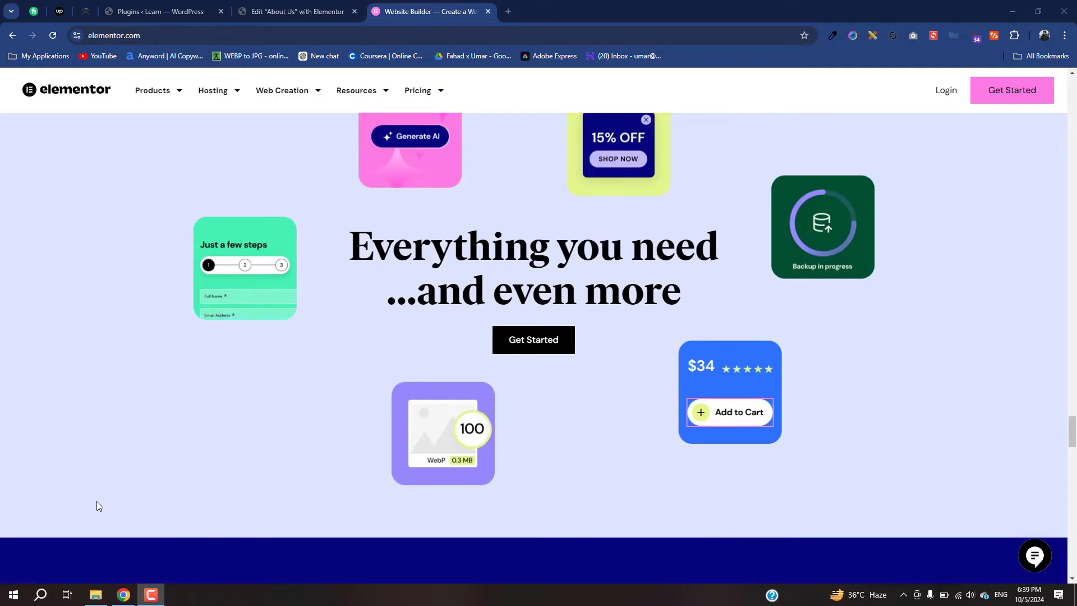
{"action": "scroll", "coordinate": [97, 502], "scroll_direction": "down", "scroll_amount": 6}
{"action": "scroll", "coordinate": [97, 505], "scroll_direction": "down", "scroll_amount": 2}
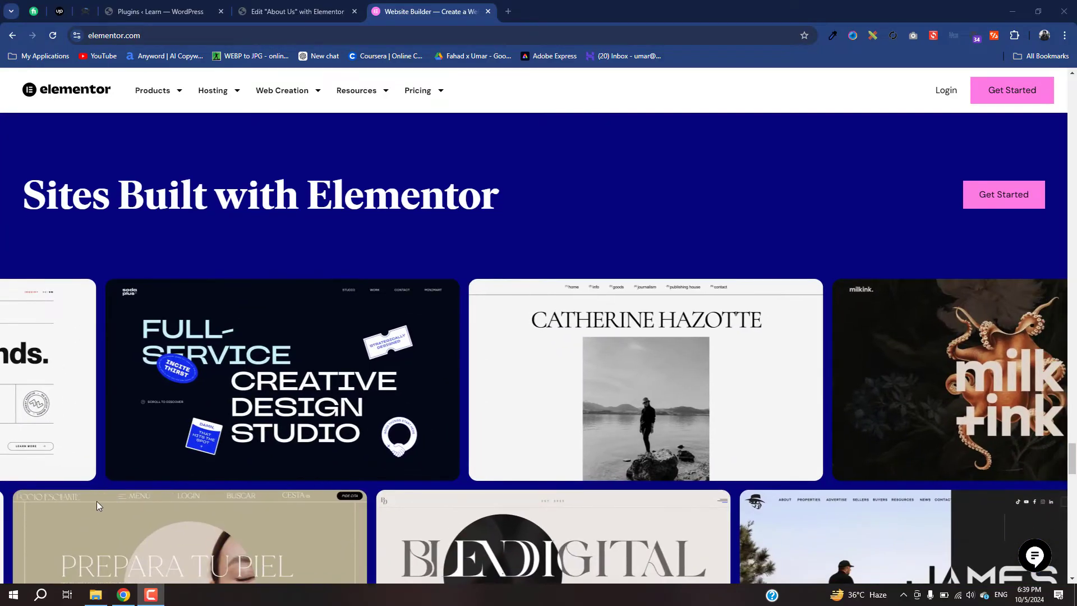
{"action": "scroll", "coordinate": [97, 505], "scroll_direction": "down", "scroll_amount": 5}
{"action": "scroll", "coordinate": [97, 506], "scroll_direction": "down", "scroll_amount": 2}
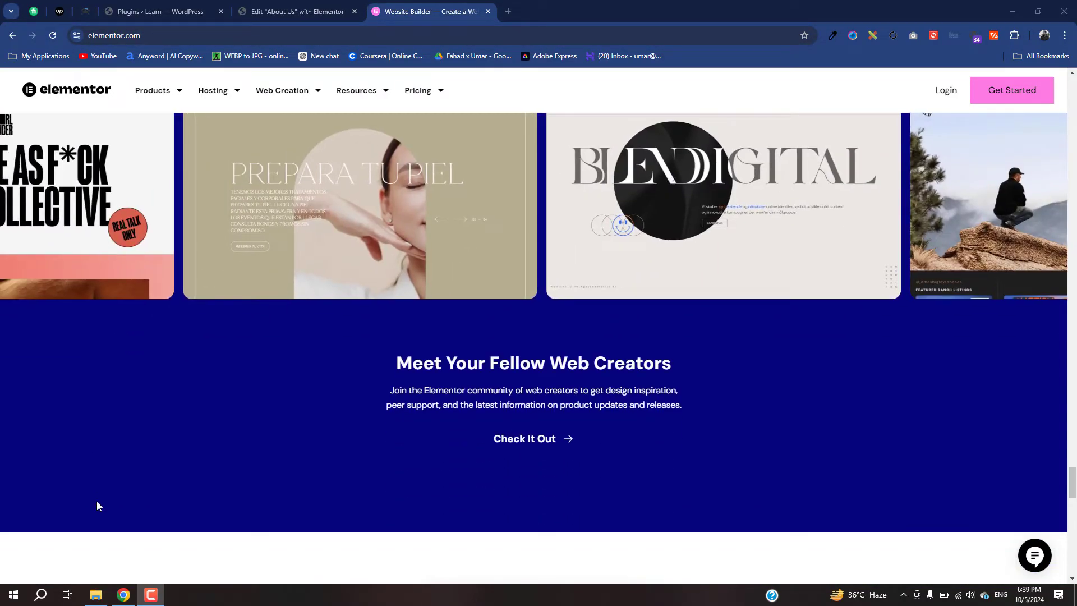
{"action": "scroll", "coordinate": [97, 505], "scroll_direction": "down", "scroll_amount": 6}
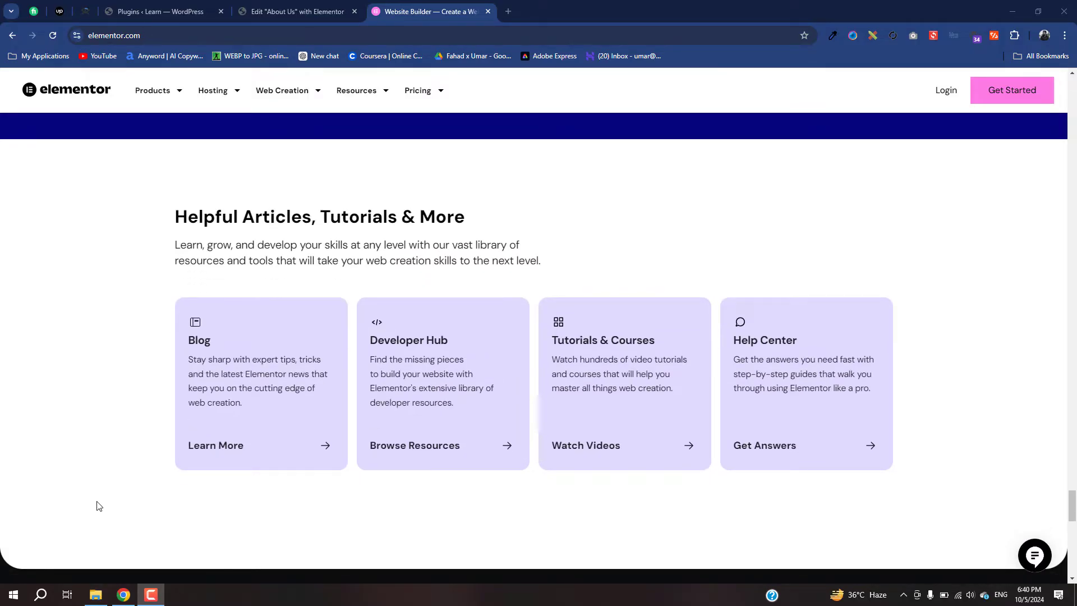
{"action": "scroll", "coordinate": [96, 506], "scroll_direction": "down", "scroll_amount": 7}
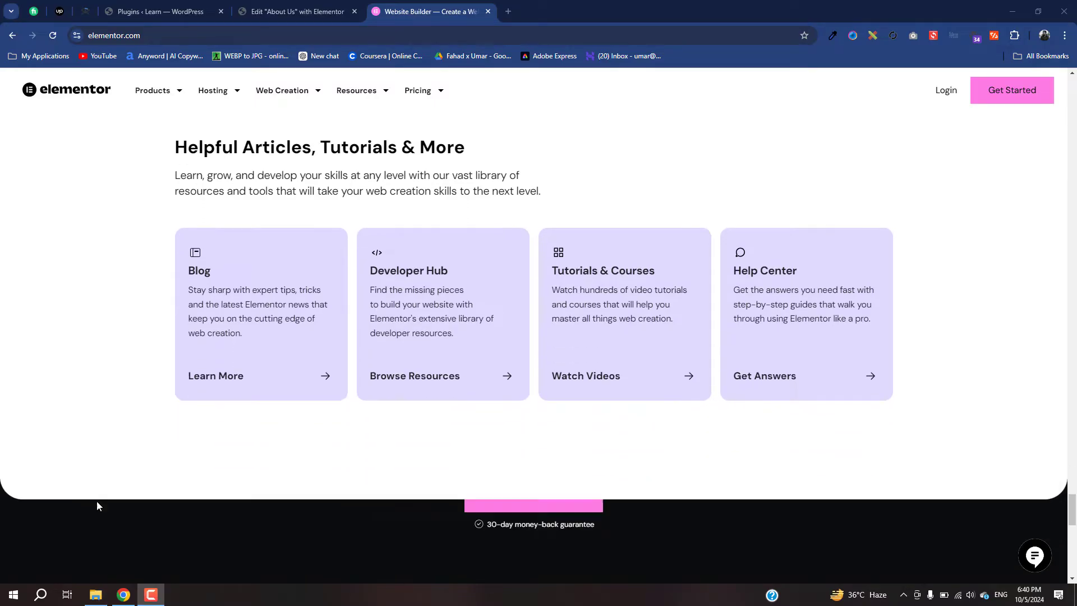
{"action": "scroll", "coordinate": [97, 505], "scroll_direction": "down", "scroll_amount": 3}
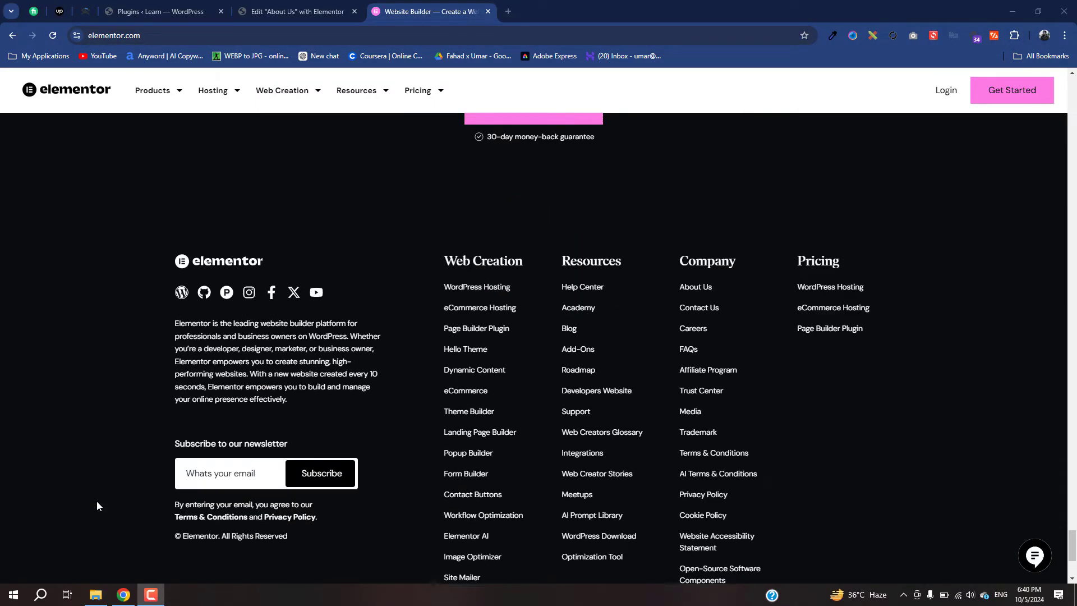
Open the Elementor website builder plugin's pricing page and compare the Essential, Advanced, Expert and Agency plans.
{"action": "scroll", "coordinate": [97, 506], "scroll_direction": "up", "scroll_amount": 12}
{"action": "scroll", "coordinate": [96, 505], "scroll_direction": "up", "scroll_amount": 6}
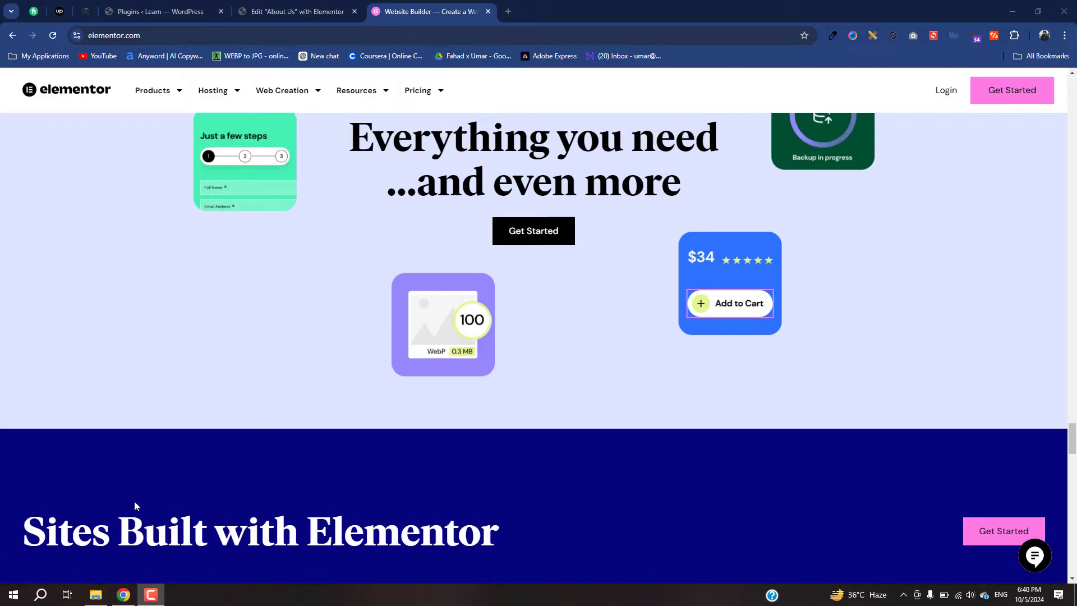
{"action": "left_click", "coordinate": [435, 99]}
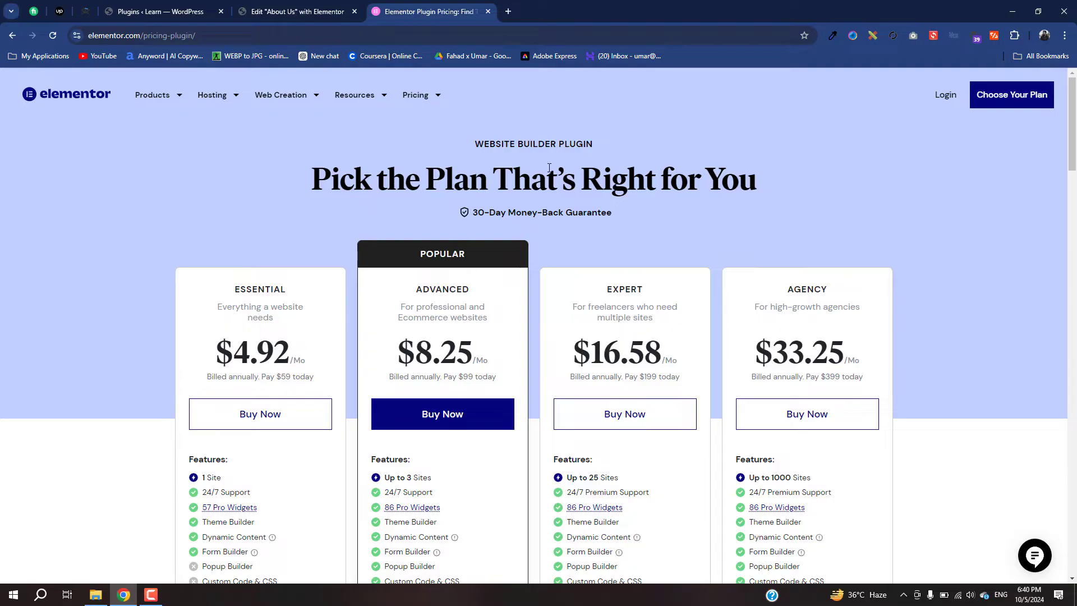
{"action": "scroll", "coordinate": [1017, 342], "scroll_direction": "down", "scroll_amount": 2}
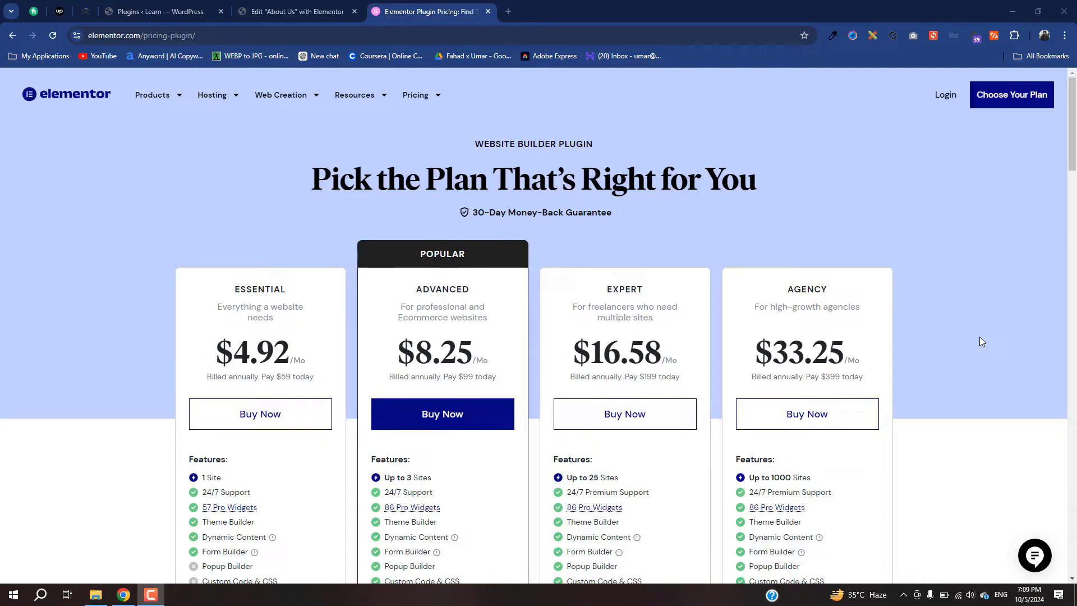
Switch to the About Us page editor and examine the available widgets, including the Basic and locked Pro groups.
{"action": "left_click", "coordinate": [306, 5]}
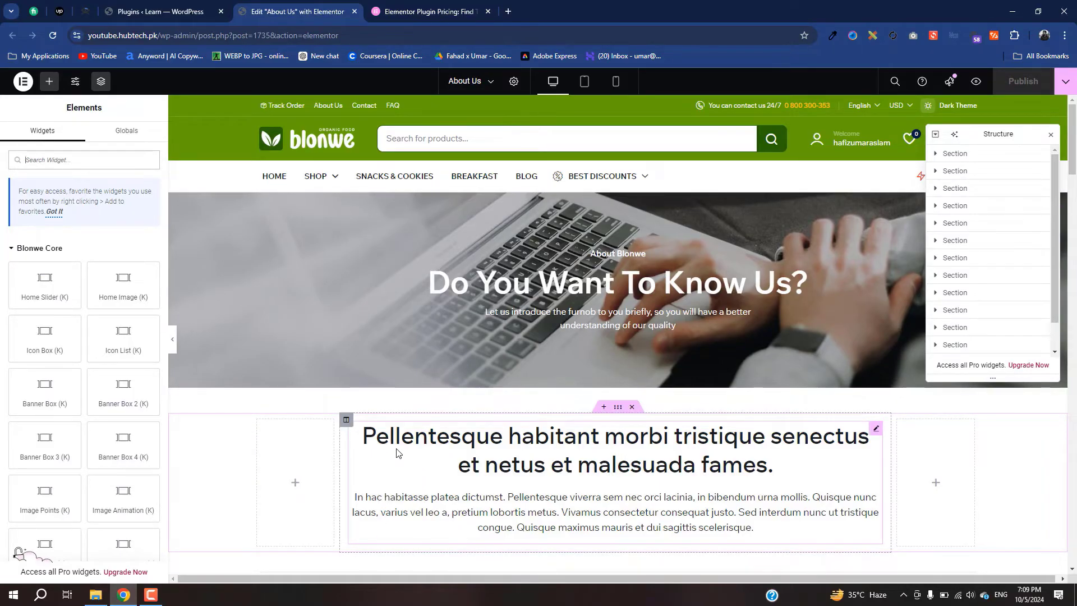
{"action": "scroll", "coordinate": [125, 339], "scroll_direction": "down", "scroll_amount": 3}
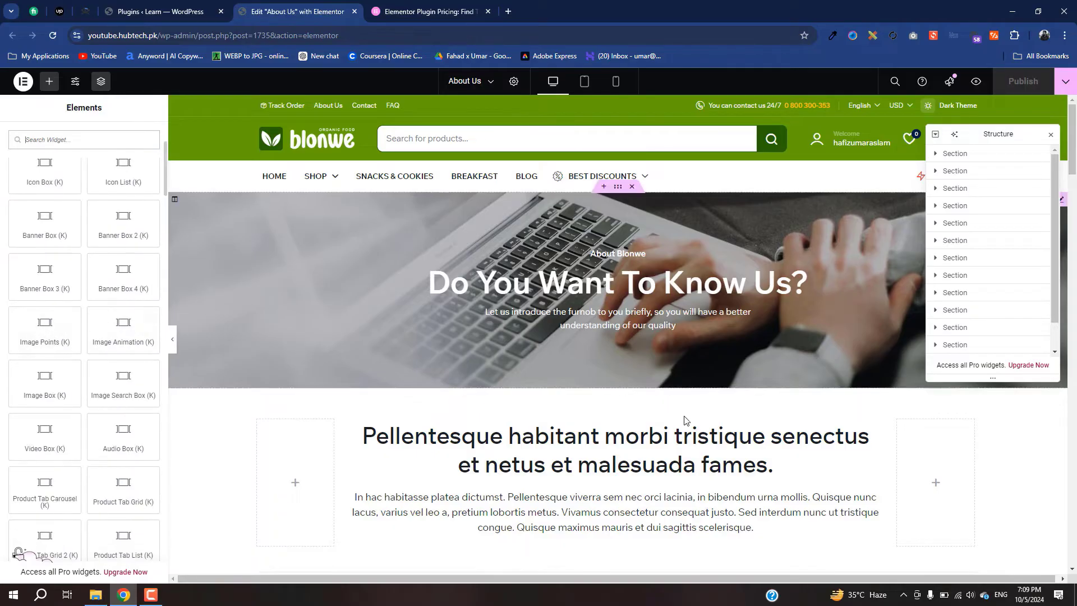
{"action": "scroll", "coordinate": [31, 350], "scroll_direction": "down", "scroll_amount": 5}
{"action": "scroll", "coordinate": [31, 350], "scroll_direction": "down", "scroll_amount": 8}
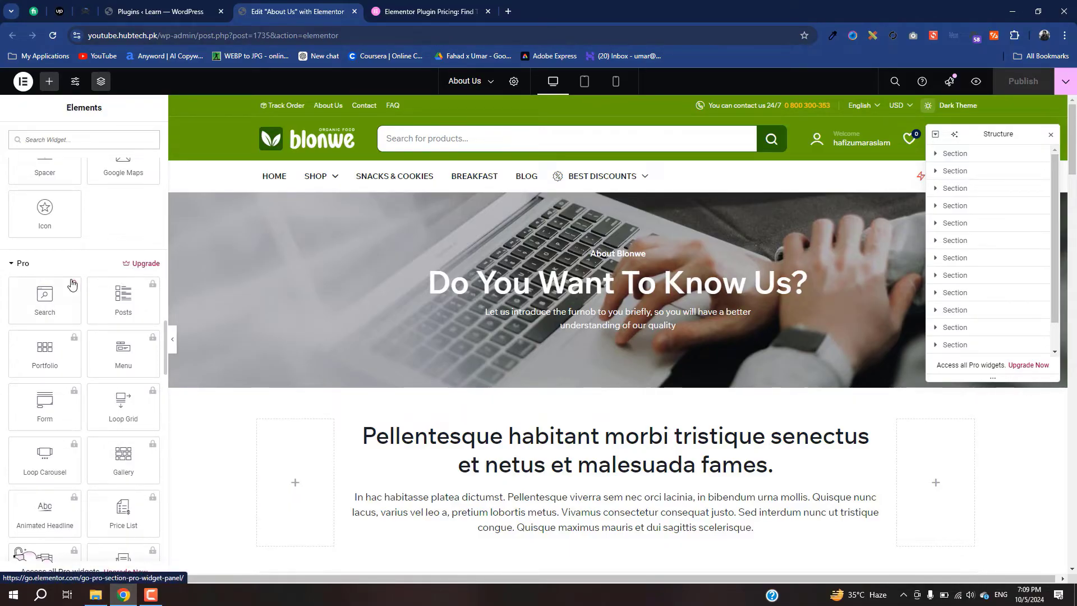
{"action": "scroll", "coordinate": [66, 346], "scroll_direction": "down", "scroll_amount": 1}
{"action": "scroll", "coordinate": [67, 346], "scroll_direction": "down", "scroll_amount": 2}
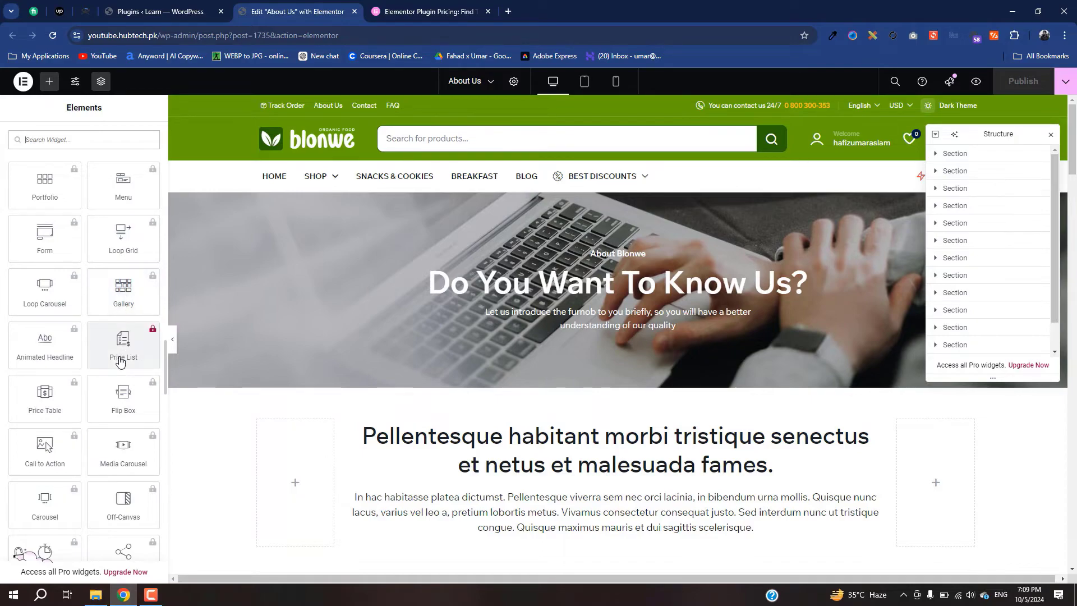
{"action": "scroll", "coordinate": [87, 452], "scroll_direction": "down", "scroll_amount": 6}
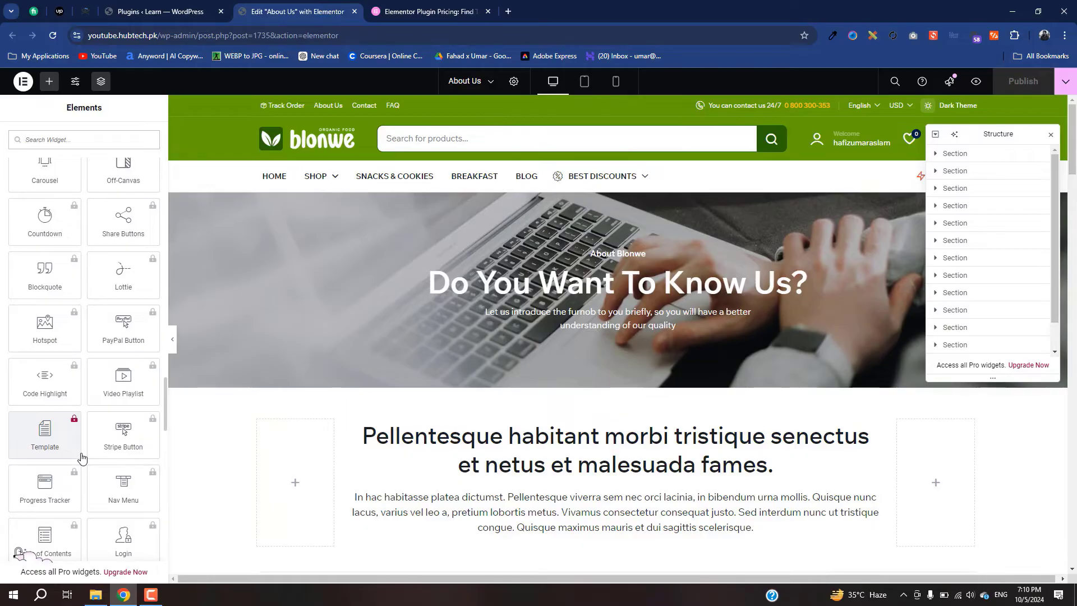
{"action": "scroll", "coordinate": [82, 457], "scroll_direction": "down", "scroll_amount": 5}
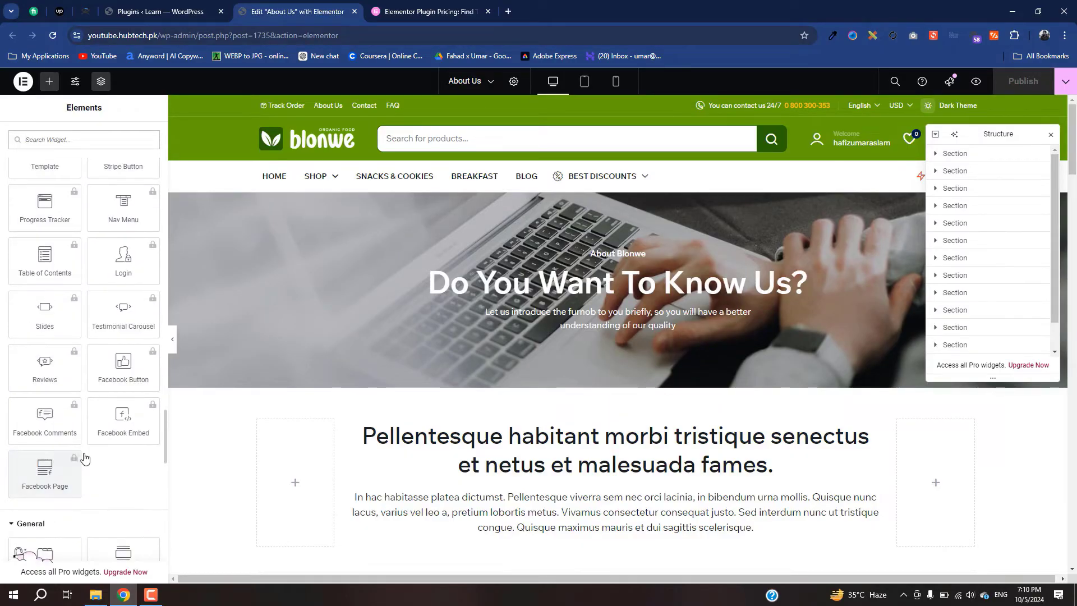
{"action": "scroll", "coordinate": [83, 457], "scroll_direction": "down", "scroll_amount": 5}
{"action": "scroll", "coordinate": [84, 457], "scroll_direction": "up", "scroll_amount": 10}
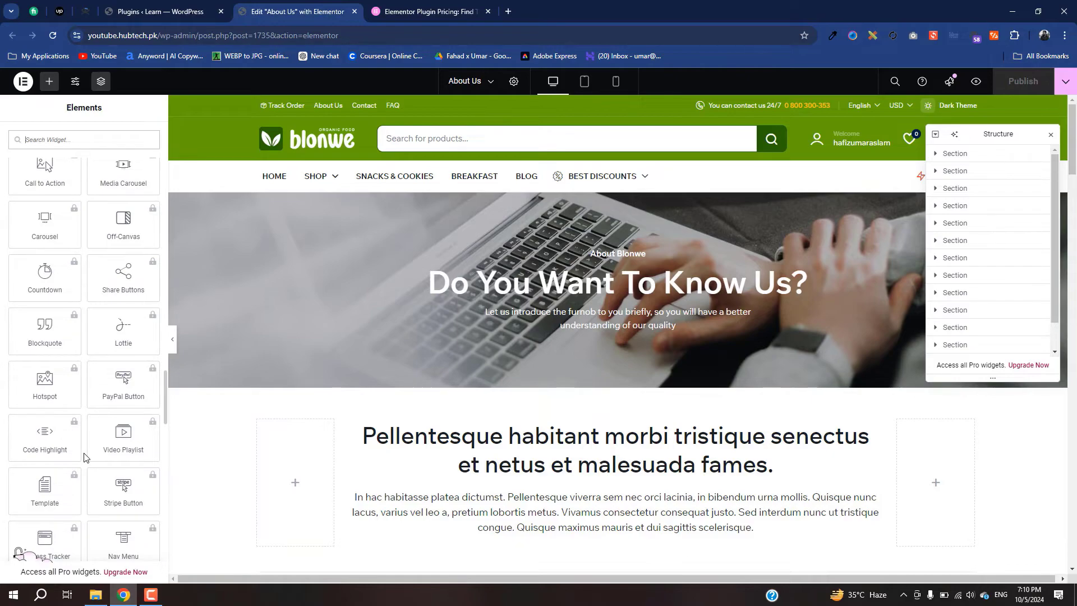
{"action": "scroll", "coordinate": [92, 202], "scroll_direction": "up", "scroll_amount": 15}
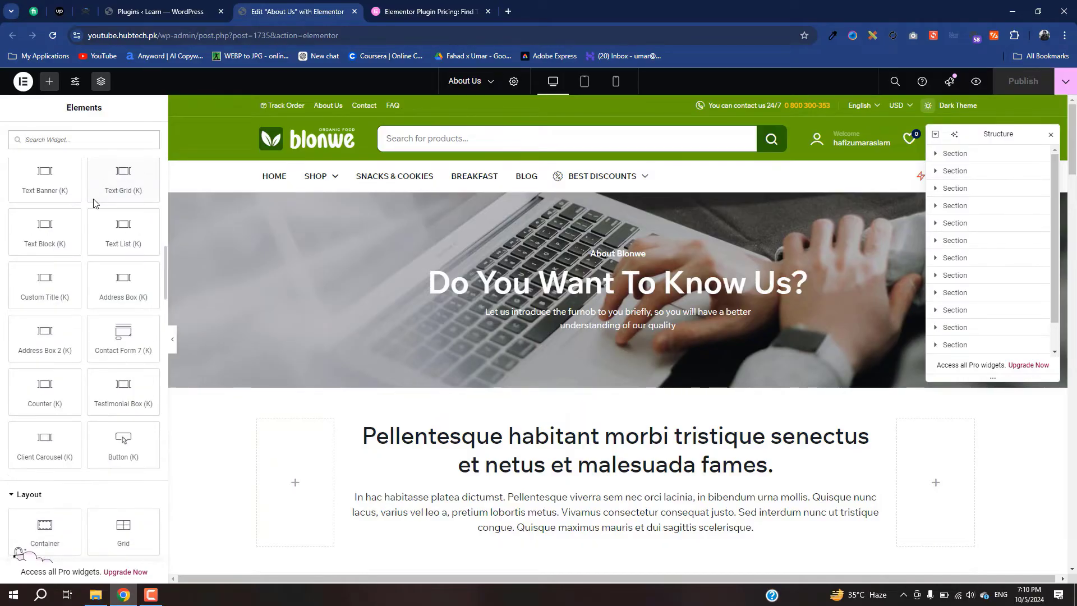
{"action": "scroll", "coordinate": [109, 278], "scroll_direction": "down", "scroll_amount": 15}
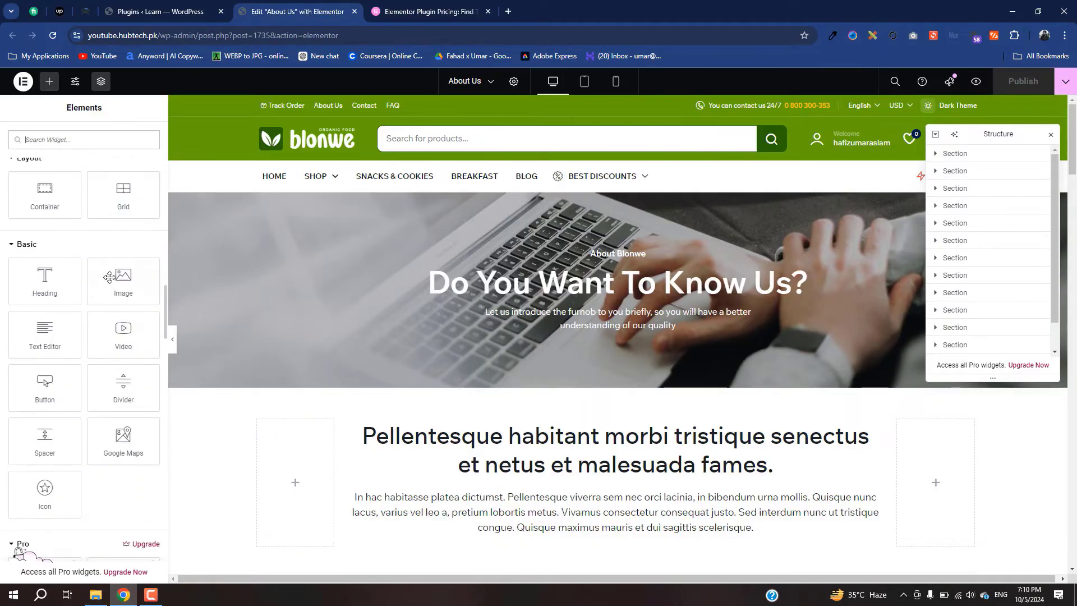
{"action": "scroll", "coordinate": [457, 324], "scroll_direction": "down", "scroll_amount": 4}
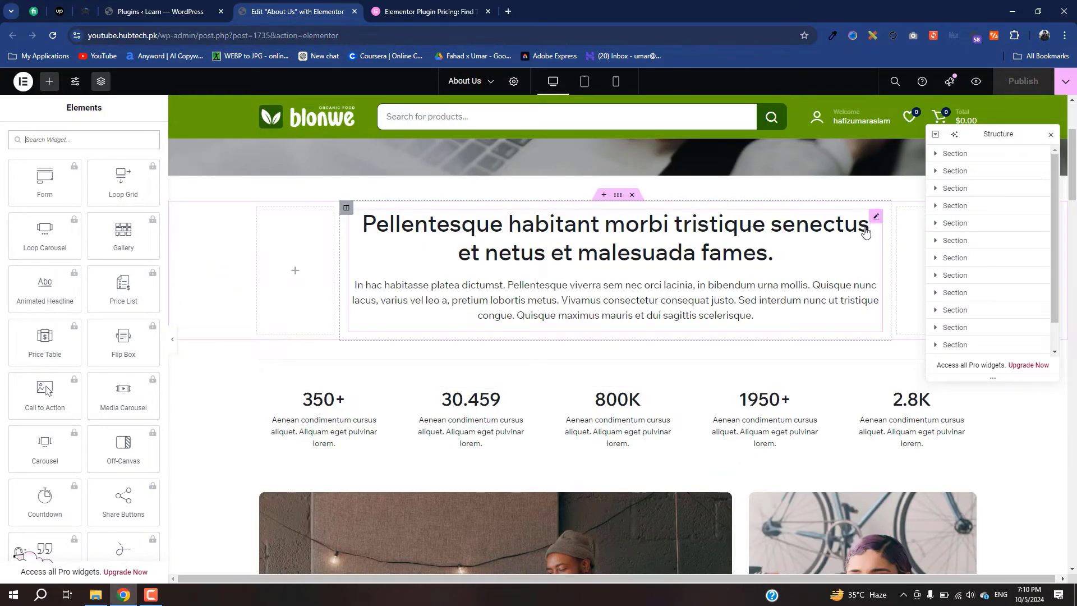
Open the Custom CSS section in the advanced settings of the "Pellentesque habitant morbi" title widget.
{"action": "left_click", "coordinate": [862, 227]}
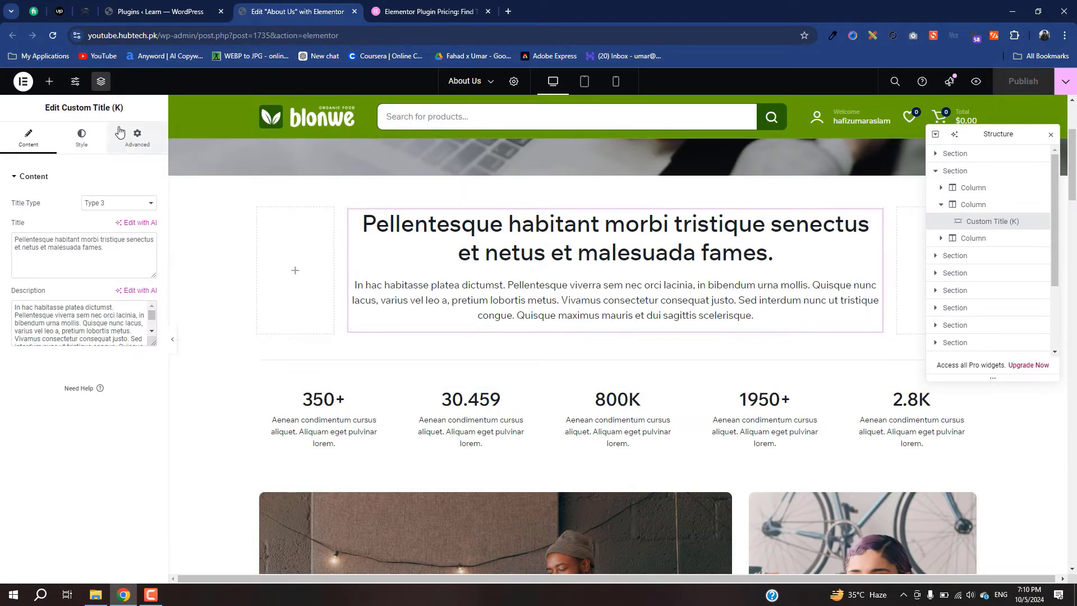
{"action": "left_click", "coordinate": [137, 137]}
{"action": "scroll", "coordinate": [93, 337], "scroll_direction": "down", "scroll_amount": 5}
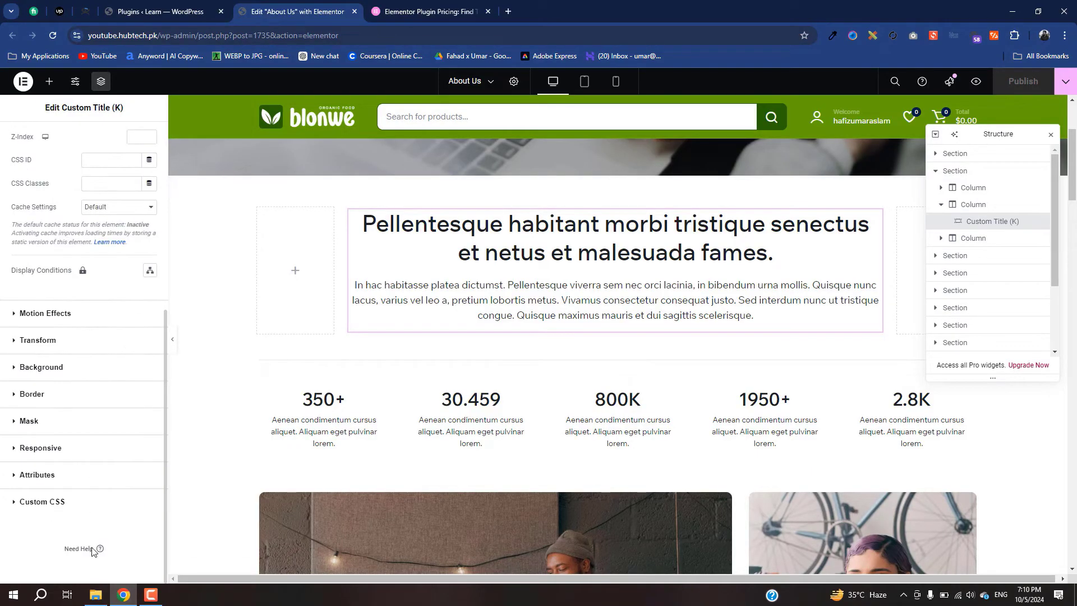
{"action": "left_click", "coordinate": [101, 499]}
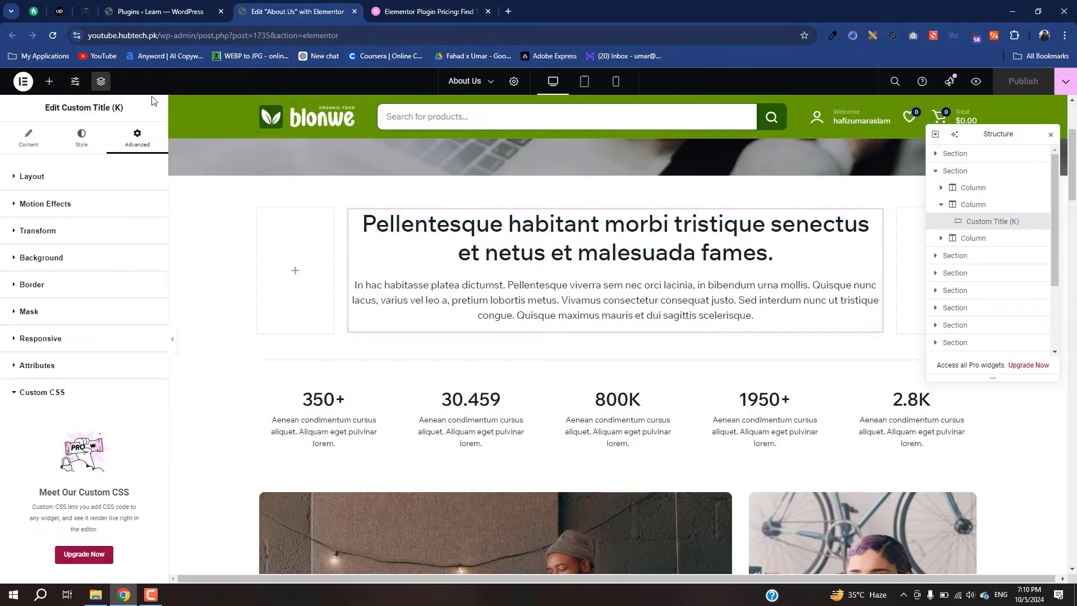
Switch to the WordPress dashboard and open the Theme Builder to view the site parts.
{"action": "left_click", "coordinate": [163, 11]}
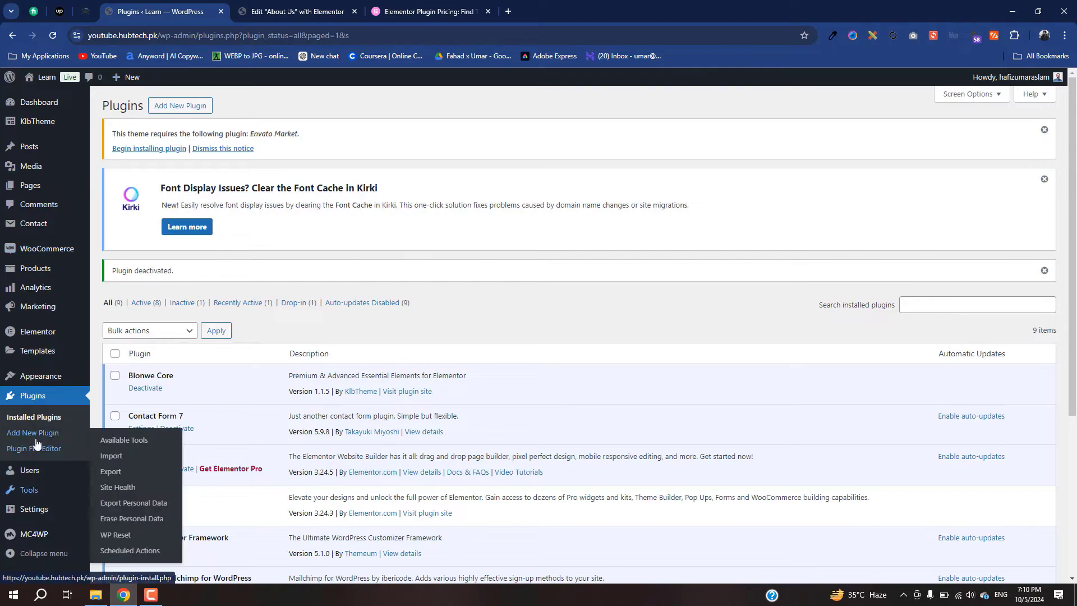
{"action": "left_click", "coordinate": [40, 349]}
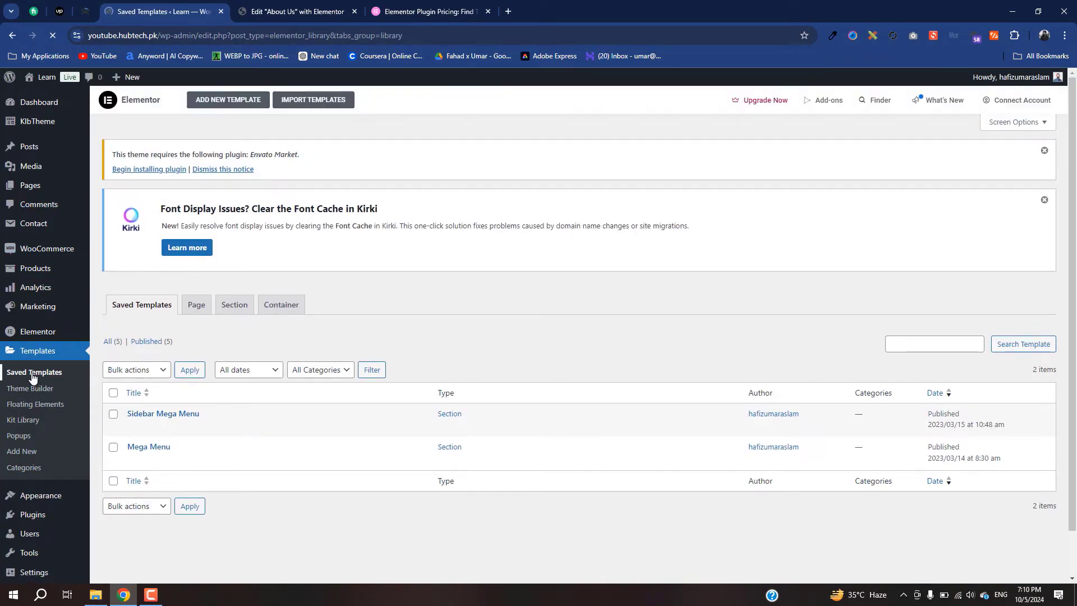
{"action": "left_click", "coordinate": [34, 388]}
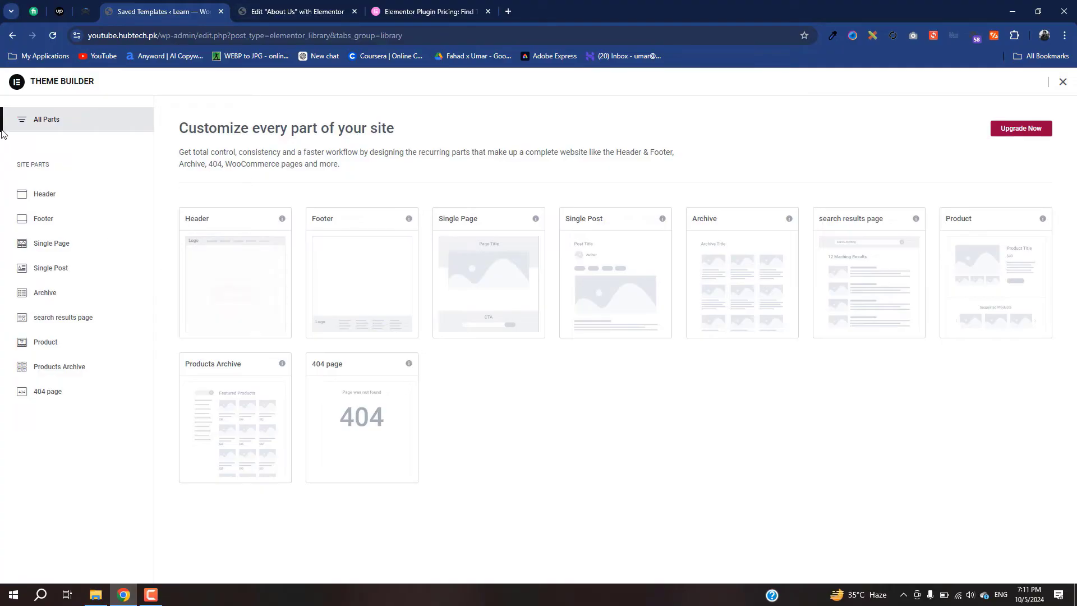
Return to the installed plugins, activate Elementor Pro, and reload the About Us page editor.
{"action": "left_click", "coordinate": [9, 38]}
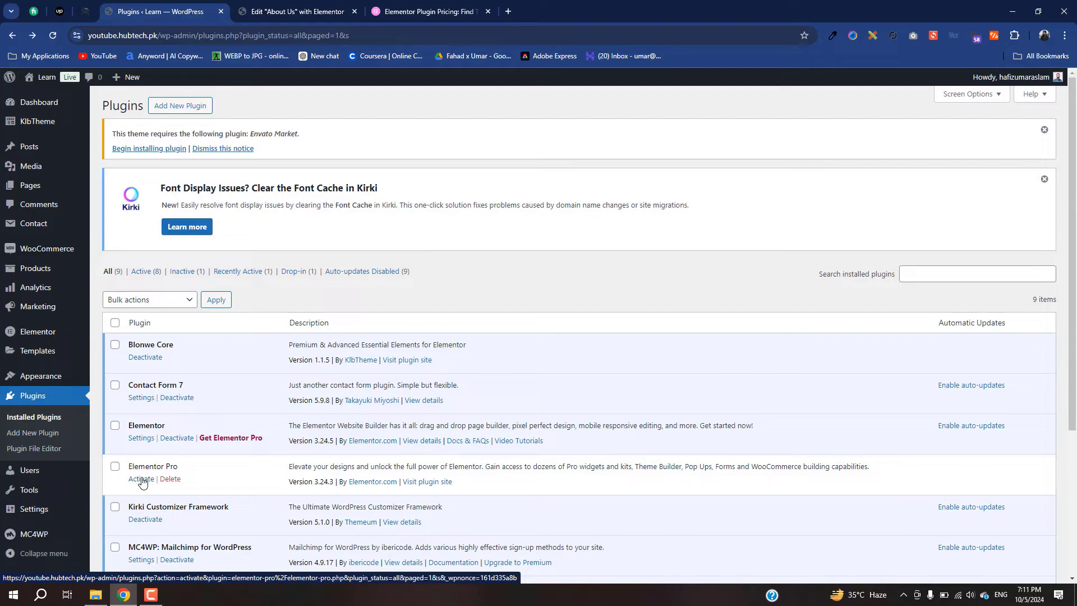
{"action": "left_click", "coordinate": [141, 479]}
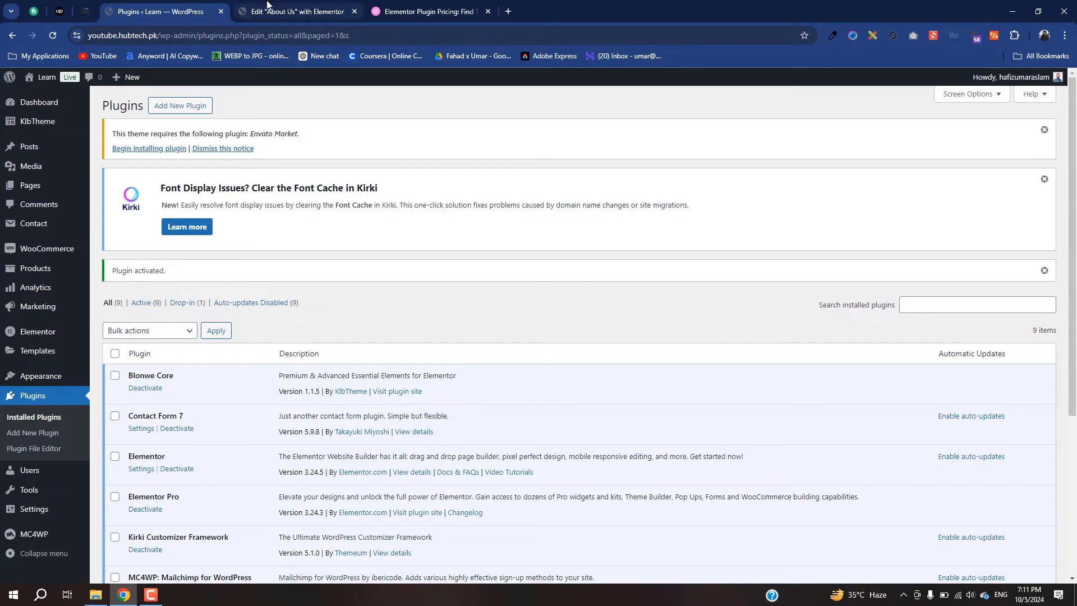
{"action": "left_click", "coordinate": [331, 12]}
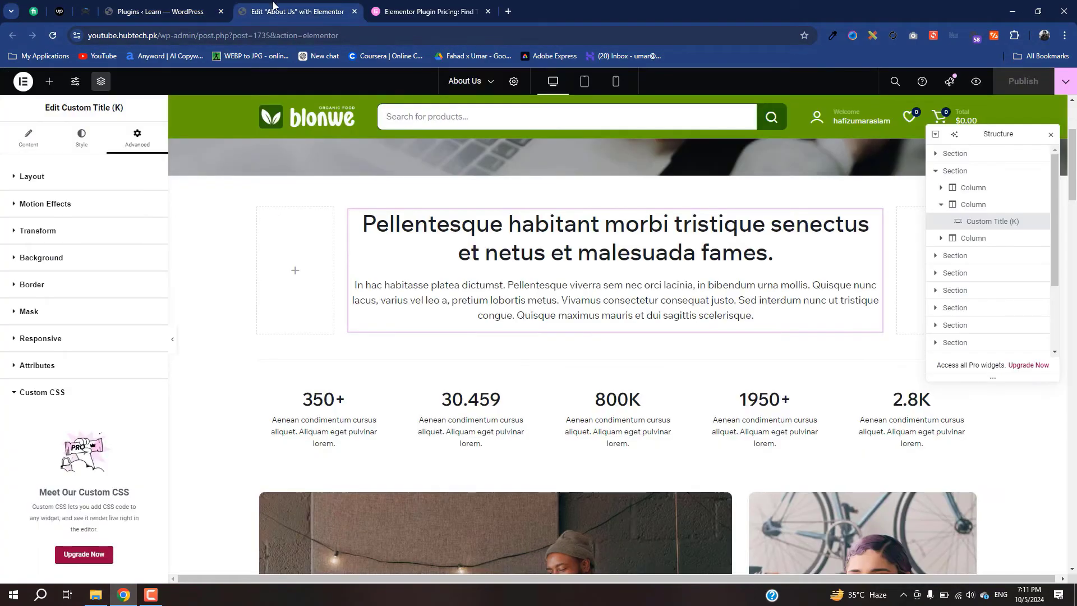
{"action": "left_click", "coordinate": [53, 35]}
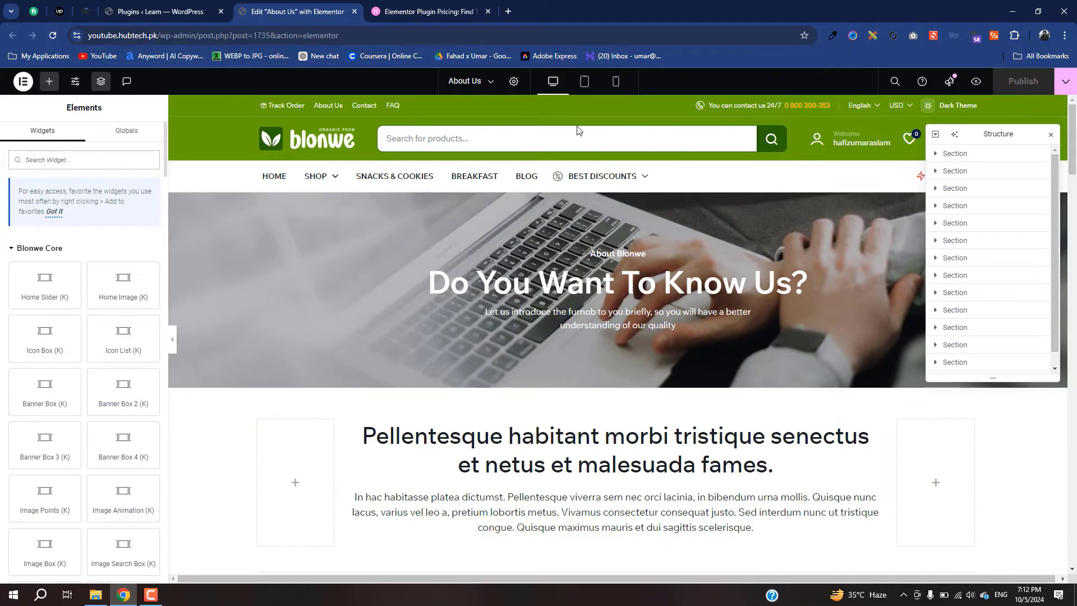
Find the Facebook Button among the unlocked Pro widgets and place it above the "Ullamcorper sit amet lorem sed" title in section 01.
{"action": "scroll", "coordinate": [564, 380], "scroll_direction": "down", "scroll_amount": 2}
{"action": "scroll", "coordinate": [564, 378], "scroll_direction": "down", "scroll_amount": 7}
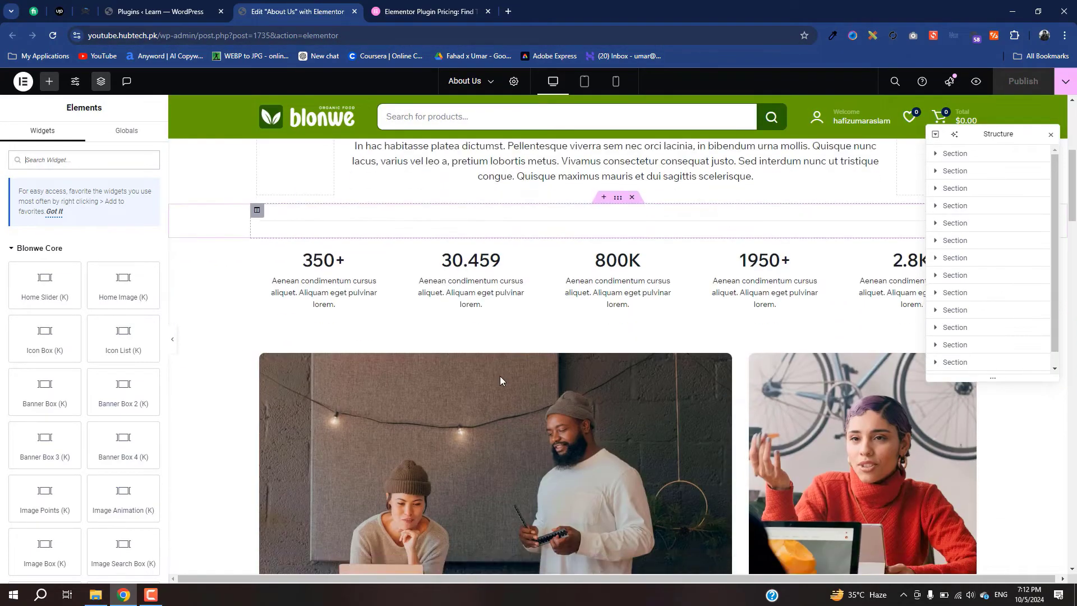
{"action": "scroll", "coordinate": [16, 312], "scroll_direction": "down", "scroll_amount": 15}
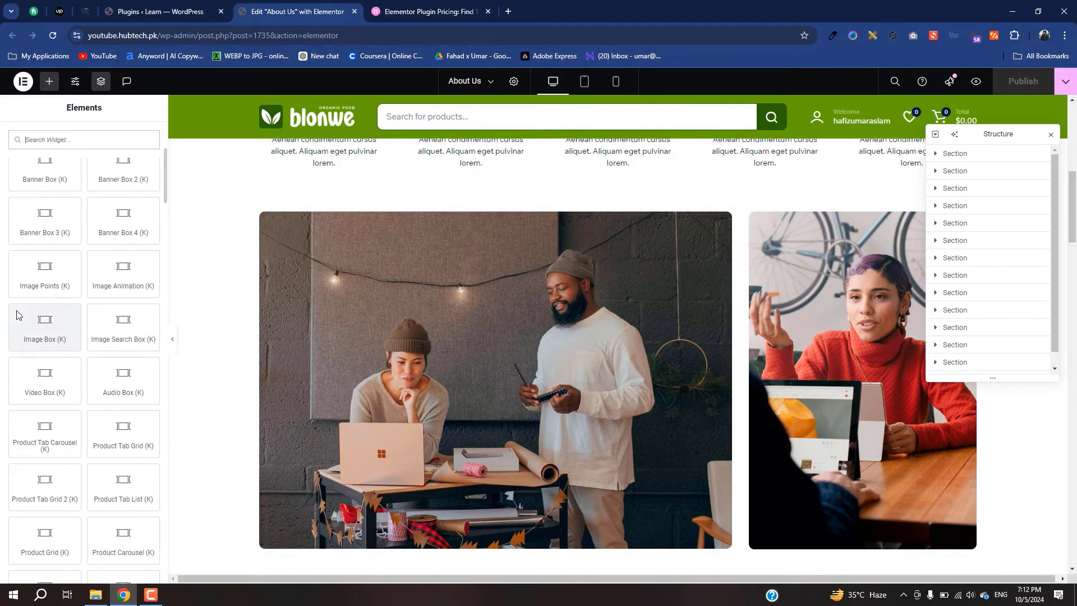
{"action": "scroll", "coordinate": [17, 312], "scroll_direction": "down", "scroll_amount": 7}
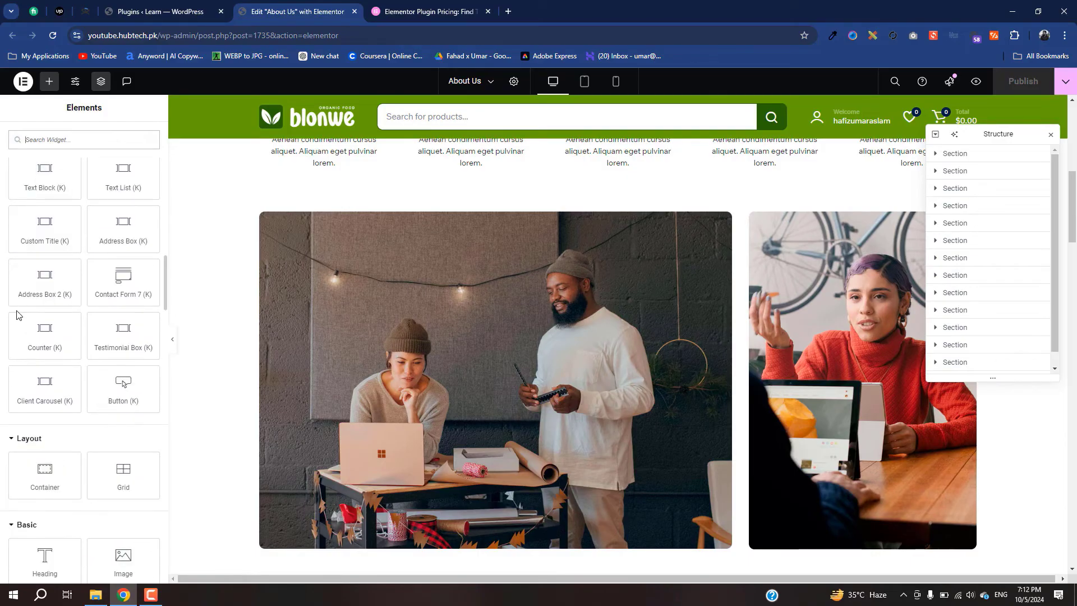
{"action": "scroll", "coordinate": [17, 315], "scroll_direction": "down", "scroll_amount": 4}
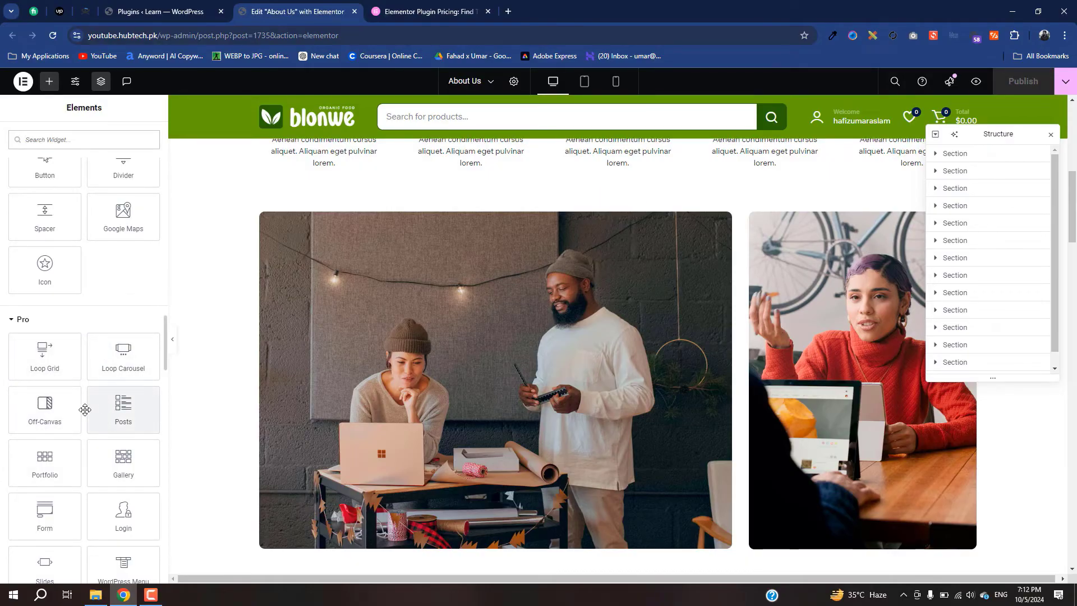
{"action": "scroll", "coordinate": [77, 415], "scroll_direction": "down", "scroll_amount": 5}
{"action": "scroll", "coordinate": [77, 415], "scroll_direction": "down", "scroll_amount": 5}
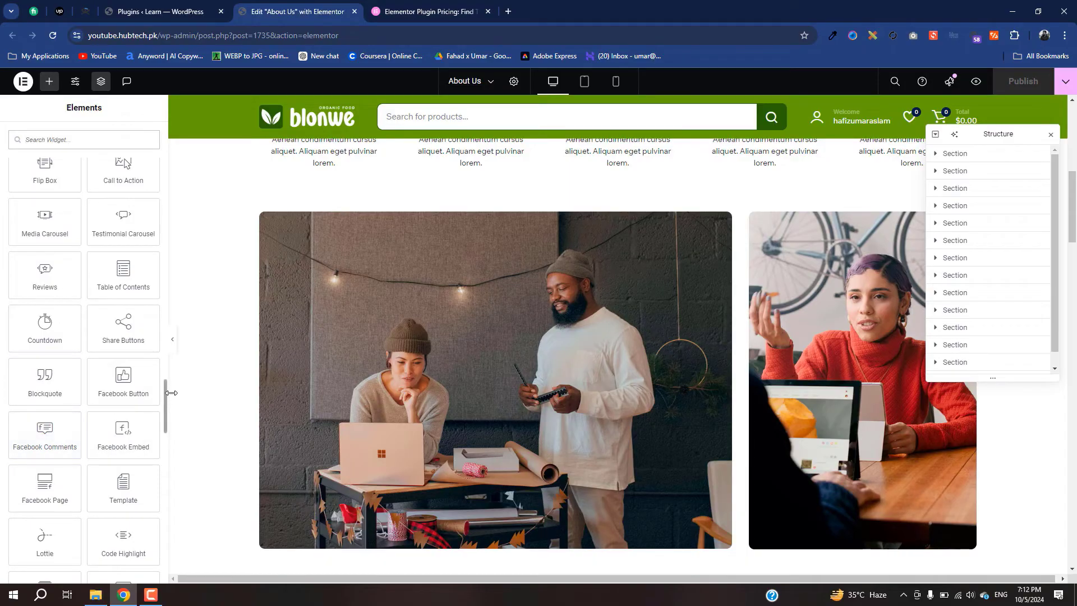
{"action": "scroll", "coordinate": [290, 396], "scroll_direction": "down", "scroll_amount": 5}
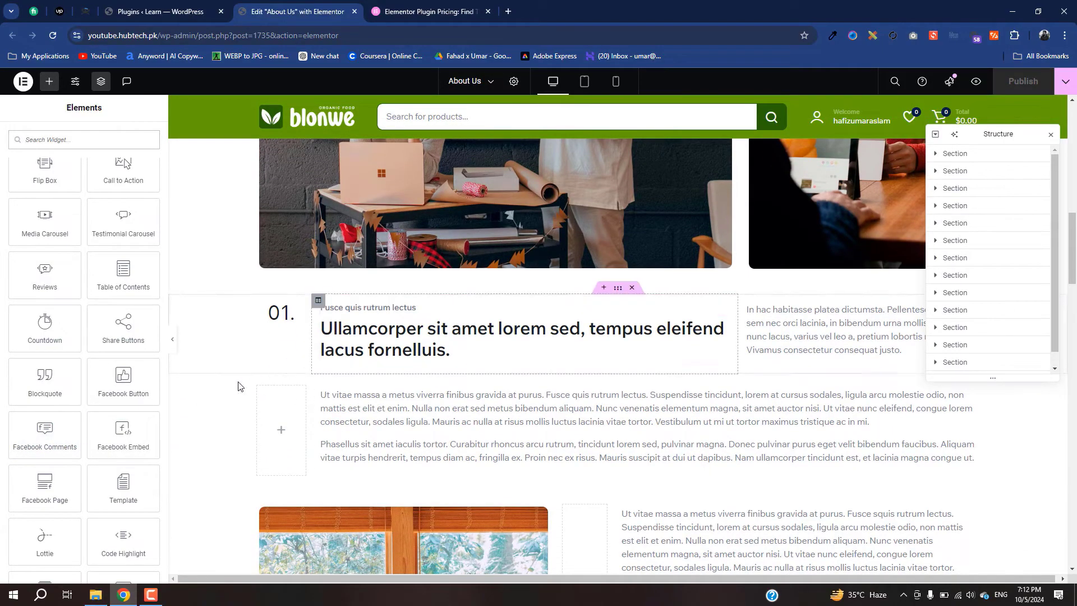
{"action": "left_click_drag", "start_coordinate": [123, 376], "coordinate": [490, 335]}
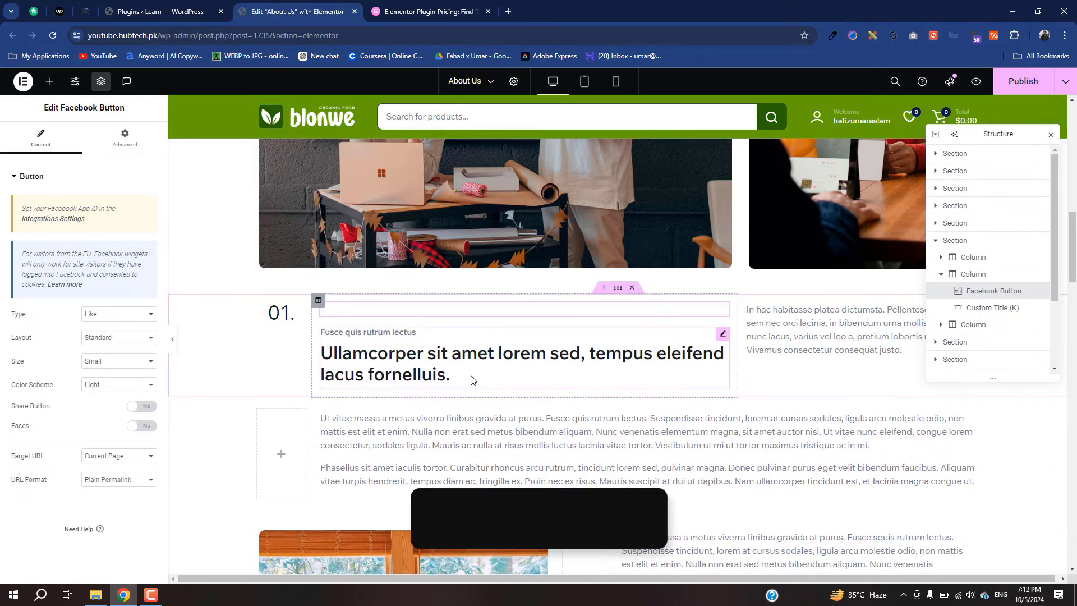
Return to the widget list and place the Pro Slides widget above the "Ut vitae massa" text in the section below.
{"action": "scroll", "coordinate": [470, 375], "scroll_direction": "down", "scroll_amount": 3}
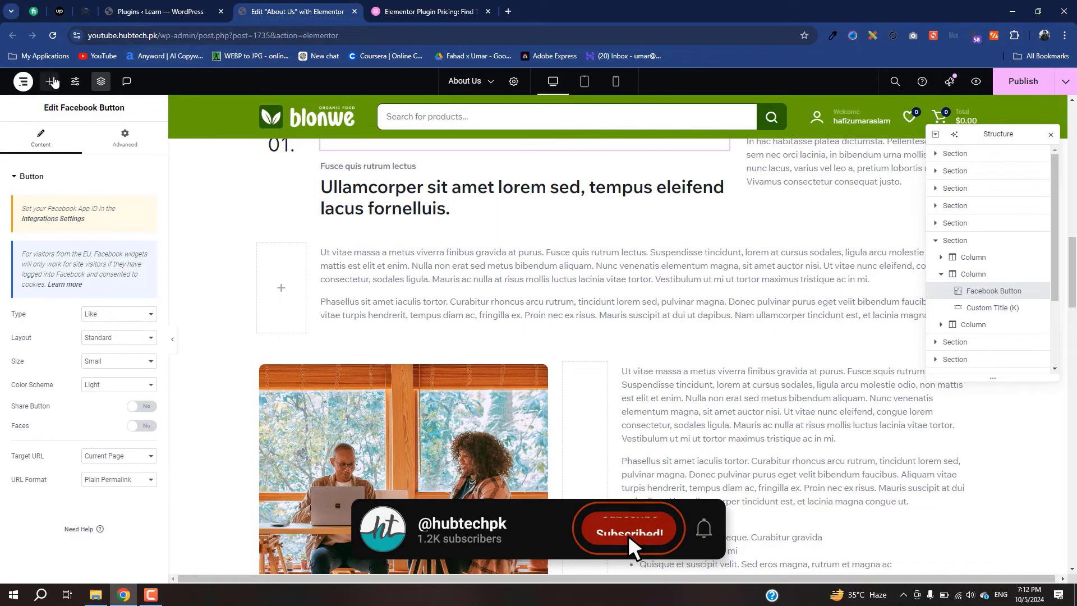
{"action": "left_click", "coordinate": [51, 82]}
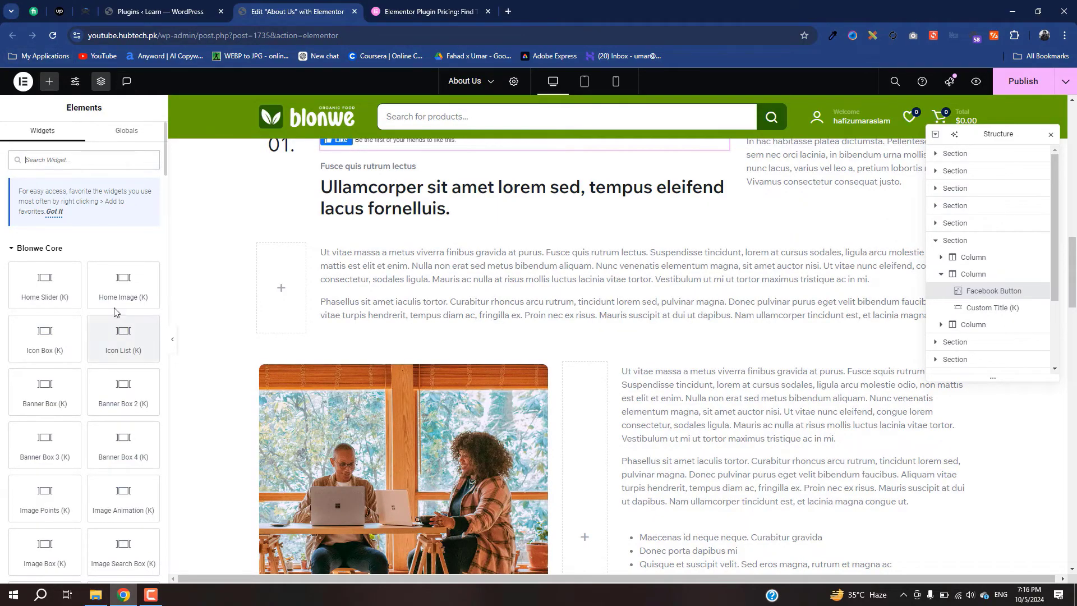
{"action": "scroll", "coordinate": [115, 305], "scroll_direction": "down", "scroll_amount": 5}
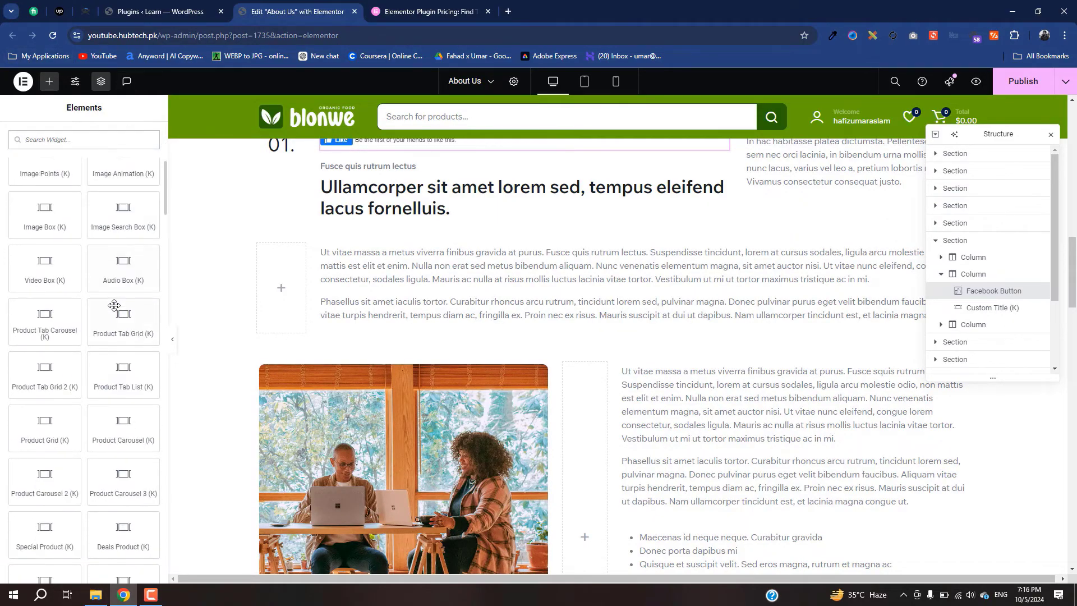
{"action": "scroll", "coordinate": [115, 306], "scroll_direction": "down", "scroll_amount": 5}
{"action": "scroll", "coordinate": [94, 386], "scroll_direction": "down", "scroll_amount": 6}
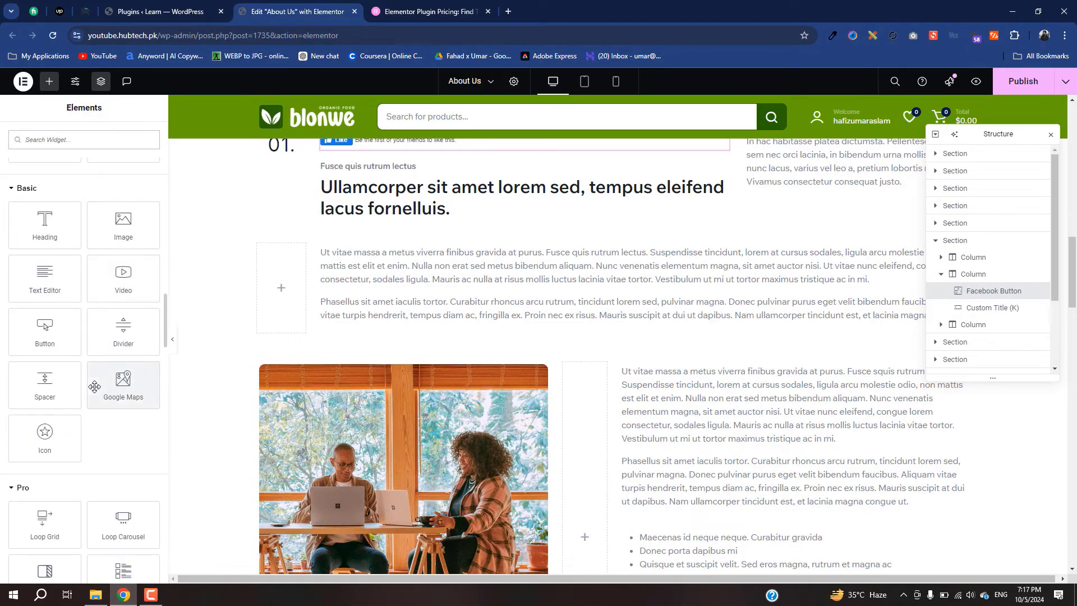
{"action": "scroll", "coordinate": [94, 386], "scroll_direction": "down", "scroll_amount": 5}
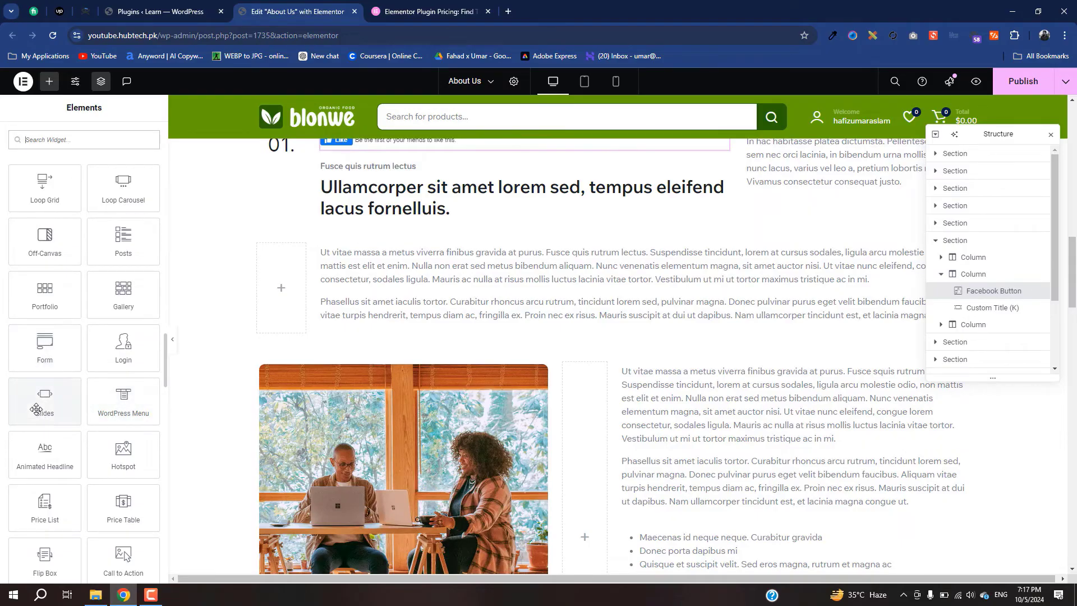
{"action": "left_click_drag", "start_coordinate": [36, 409], "coordinate": [566, 255]}
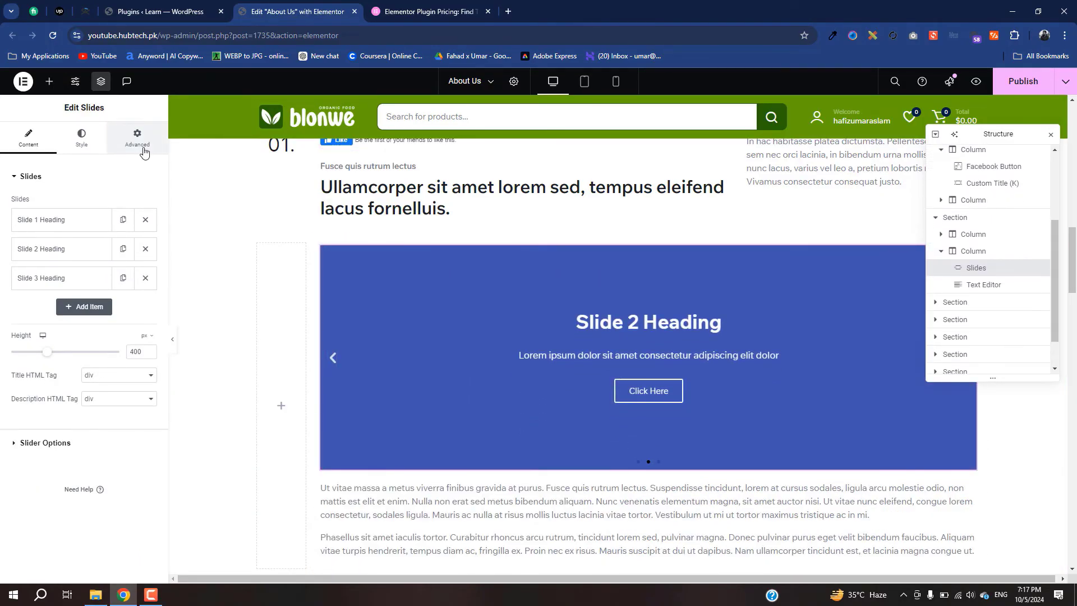
Open the Custom CSS section in the advanced settings of the Slides widget.
{"action": "left_click", "coordinate": [137, 139]}
{"action": "scroll", "coordinate": [120, 414], "scroll_direction": "down", "scroll_amount": 5}
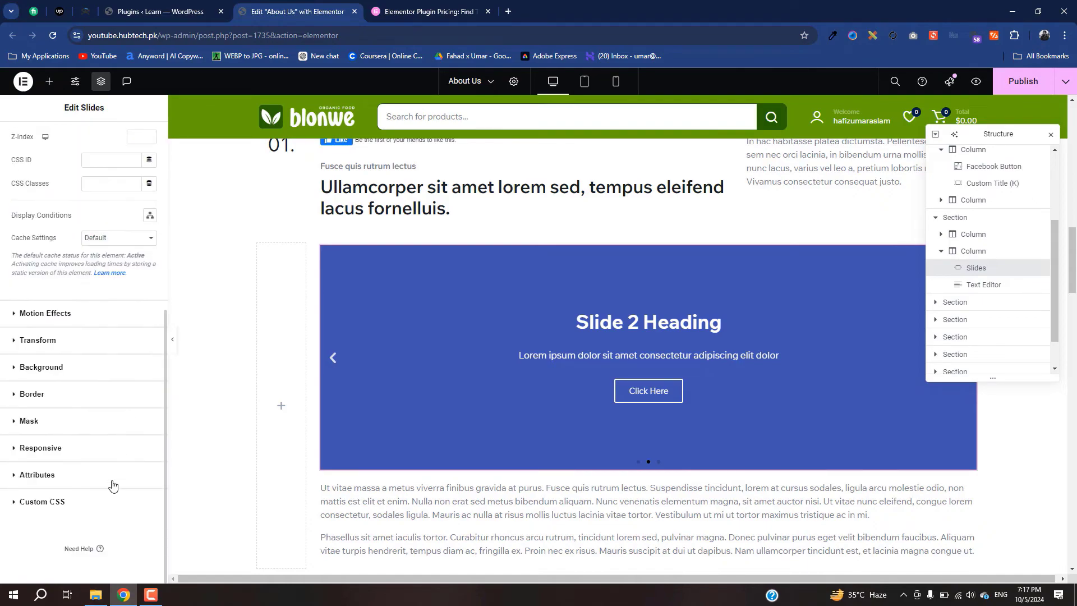
{"action": "left_click", "coordinate": [38, 501]}
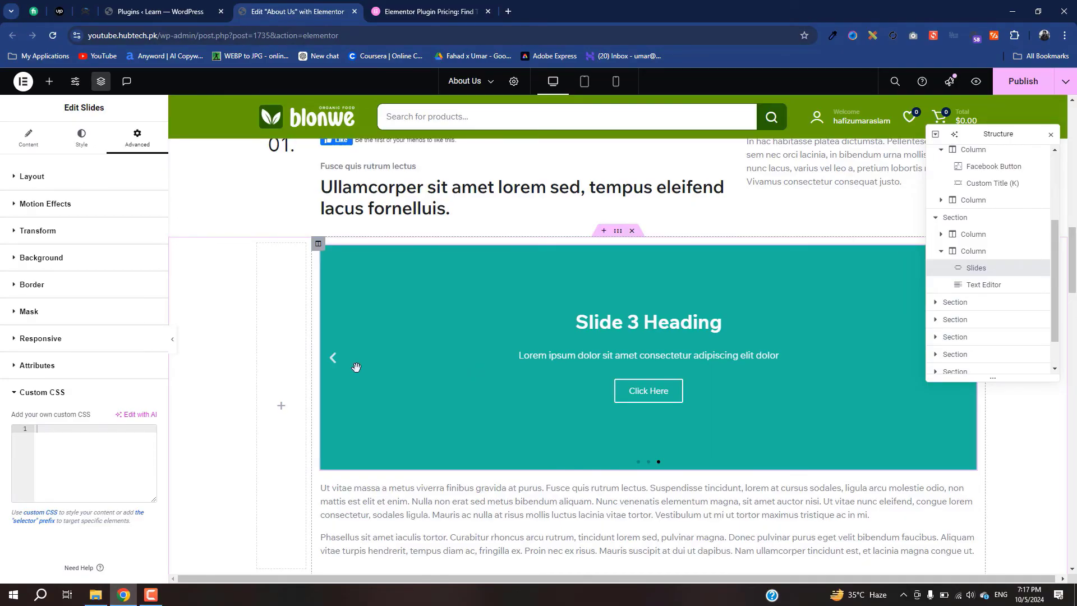
Switch to the WordPress plugins page and open the Theme Builder from the Templates entries.
{"action": "key", "text": "ctrl+shift+Tab"}
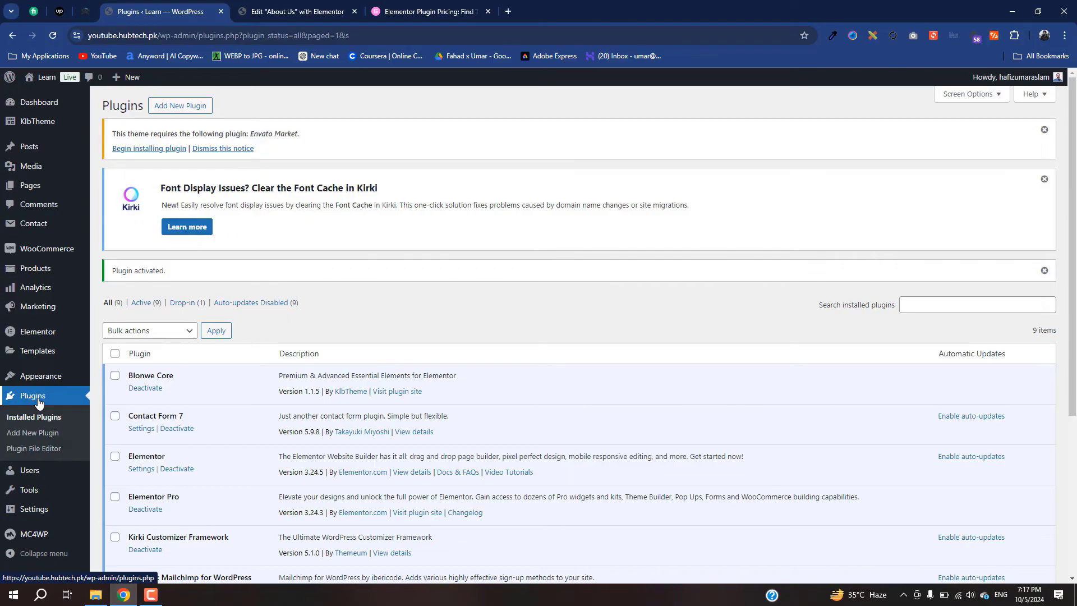
{"action": "mouse_move", "coordinate": [49, 380]}
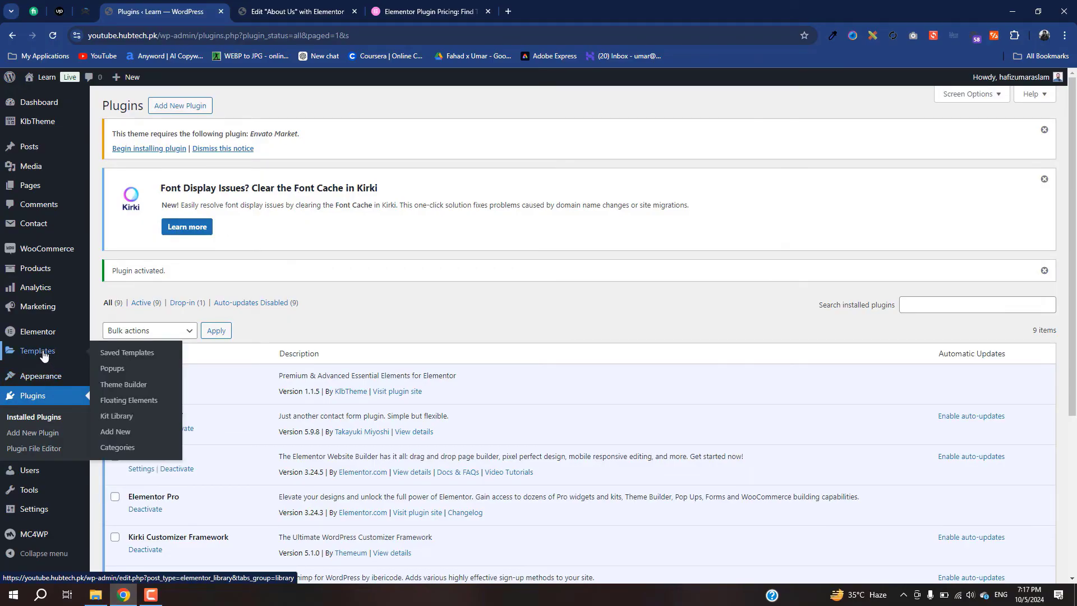
{"action": "mouse_move", "coordinate": [40, 343]}
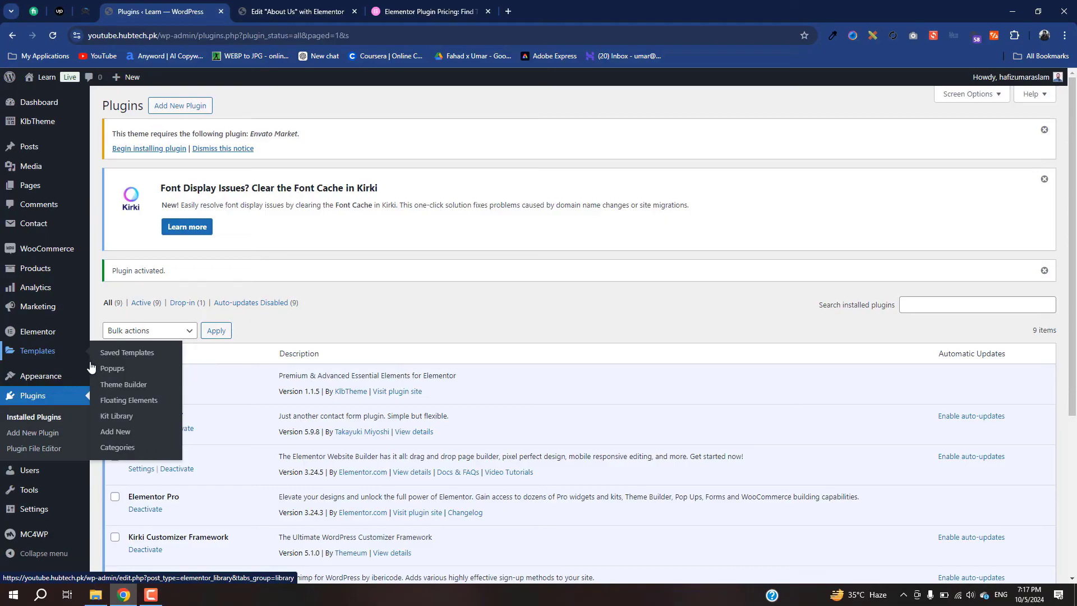
{"action": "left_click", "coordinate": [120, 392]}
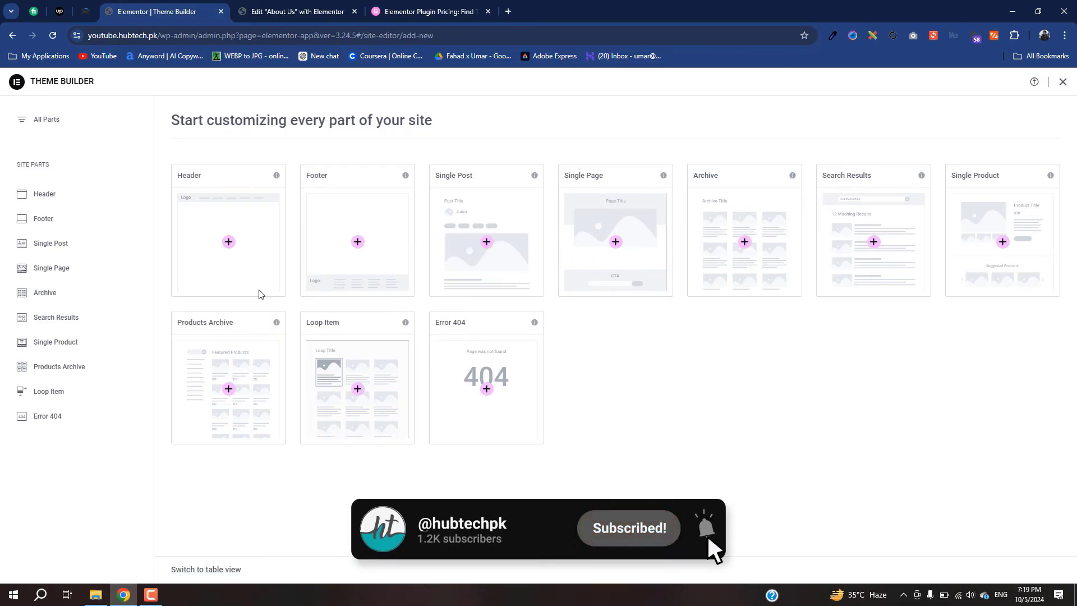
Create a new Header template in the Theme Builder, look over the header blocks in the library, and close the library.
{"action": "left_click", "coordinate": [238, 246]}
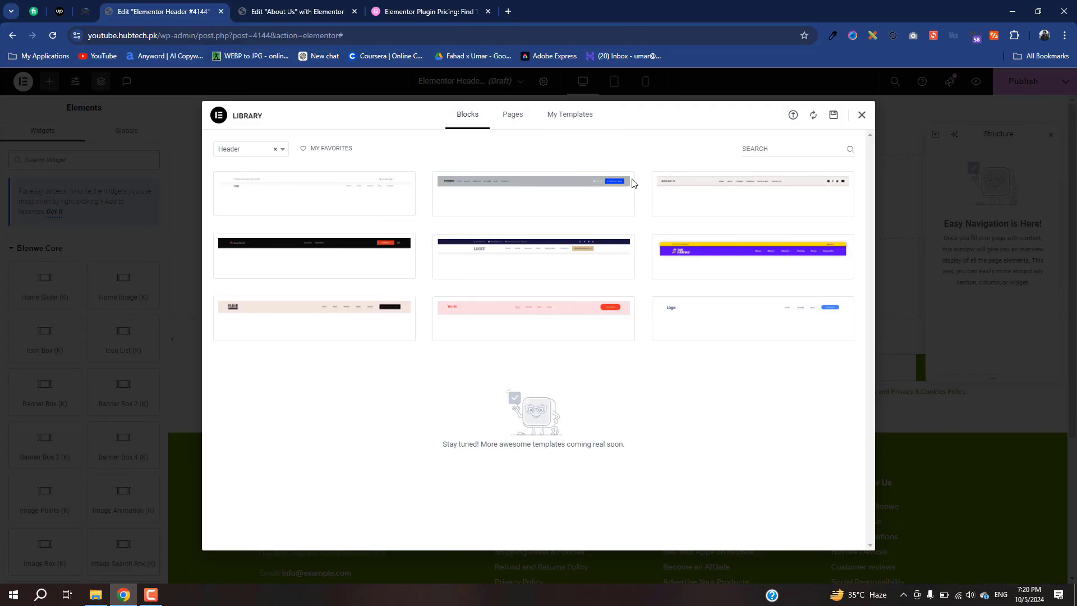
{"action": "mouse_move", "coordinate": [559, 216]}
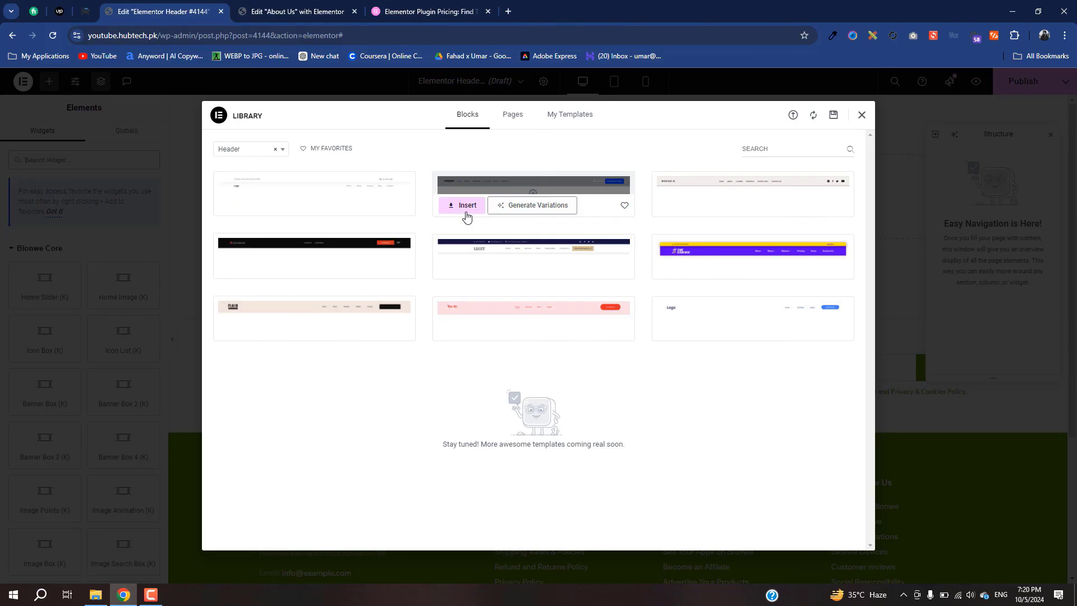
{"action": "left_click", "coordinate": [862, 115]}
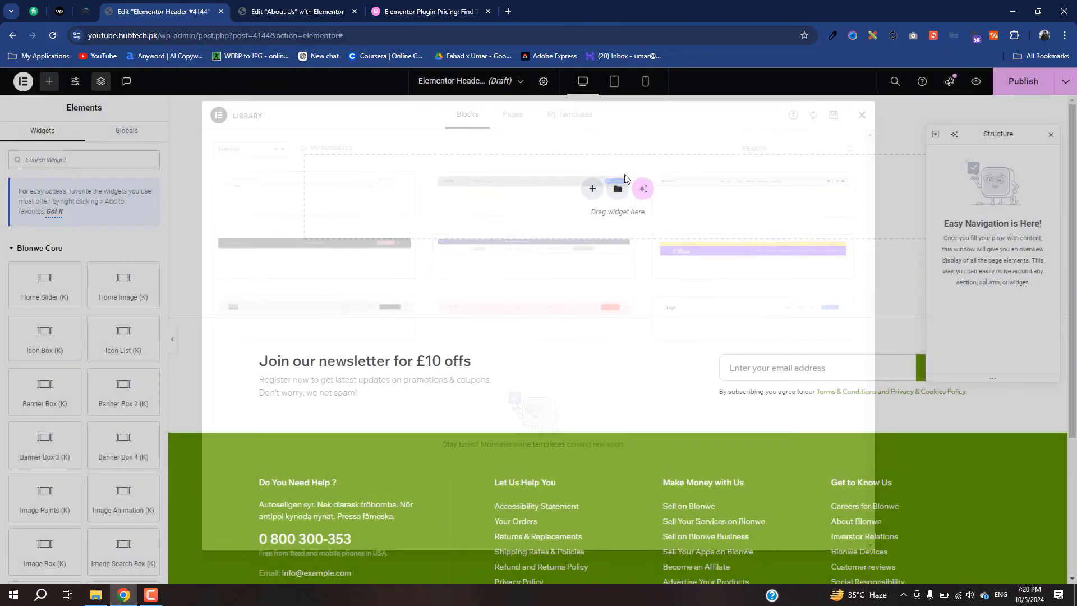
Examine the widgets available for building the new header template.
{"action": "scroll", "coordinate": [247, 360], "scroll_direction": "down", "scroll_amount": 3}
{"action": "scroll", "coordinate": [78, 415], "scroll_direction": "down", "scroll_amount": 1}
{"action": "scroll", "coordinate": [78, 415], "scroll_direction": "down", "scroll_amount": 10}
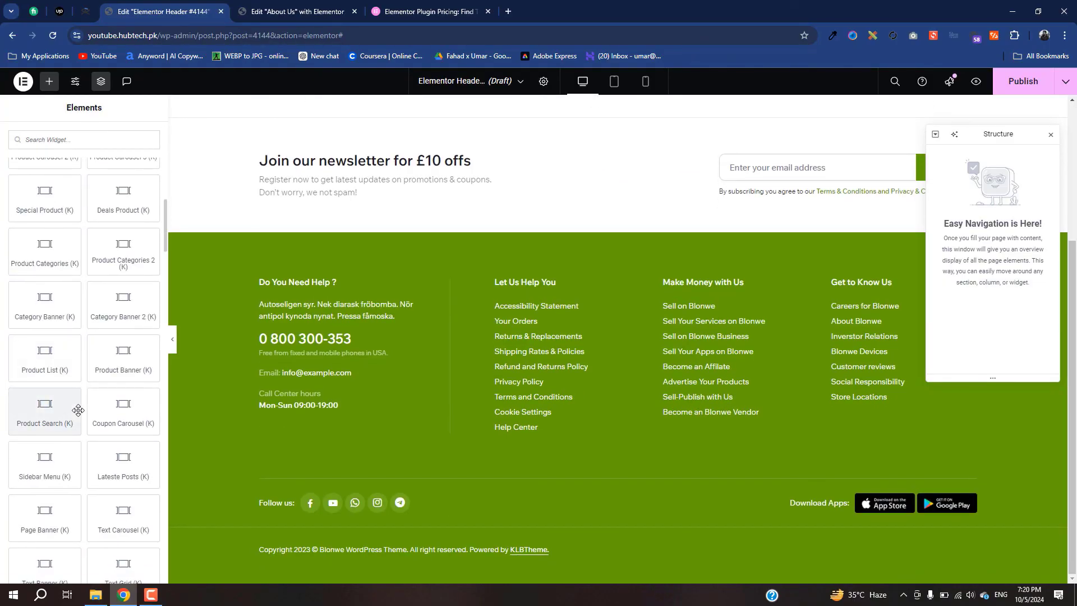